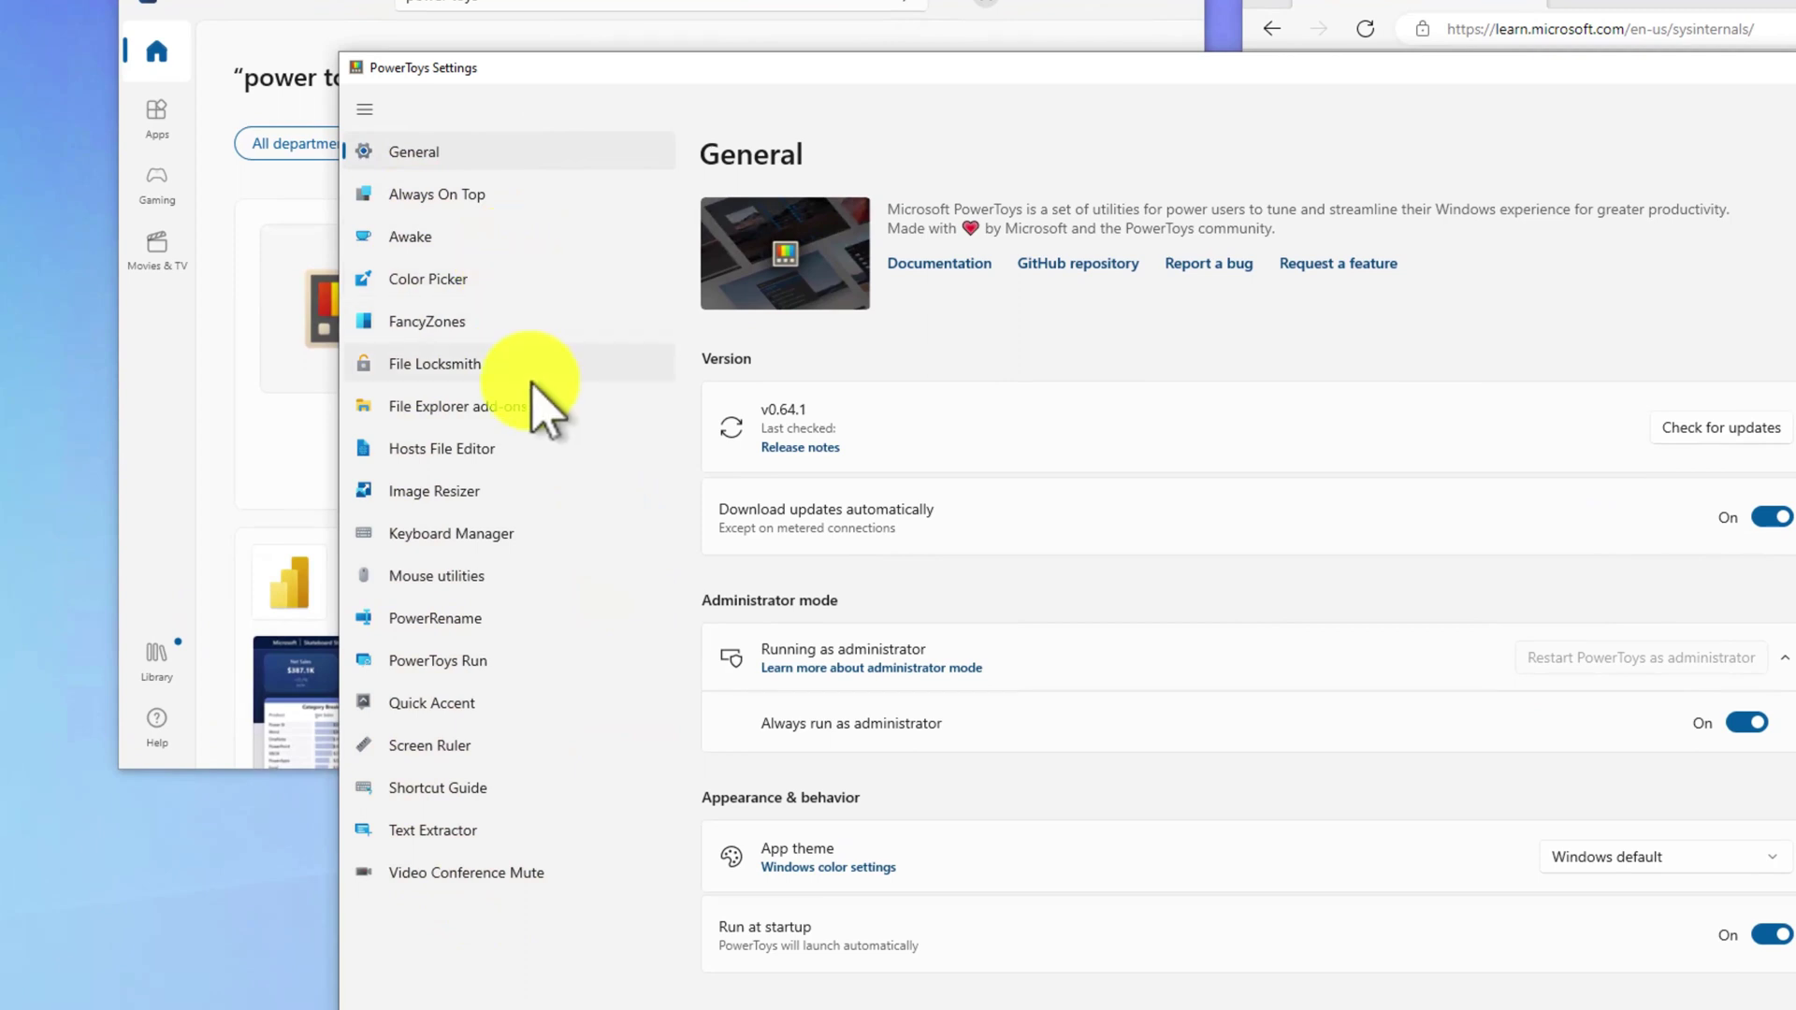
# Show PowerToys' File Explorer add-ons page with the SVG, Markdown, PDF and G-code previews
pyautogui.click(421, 415)
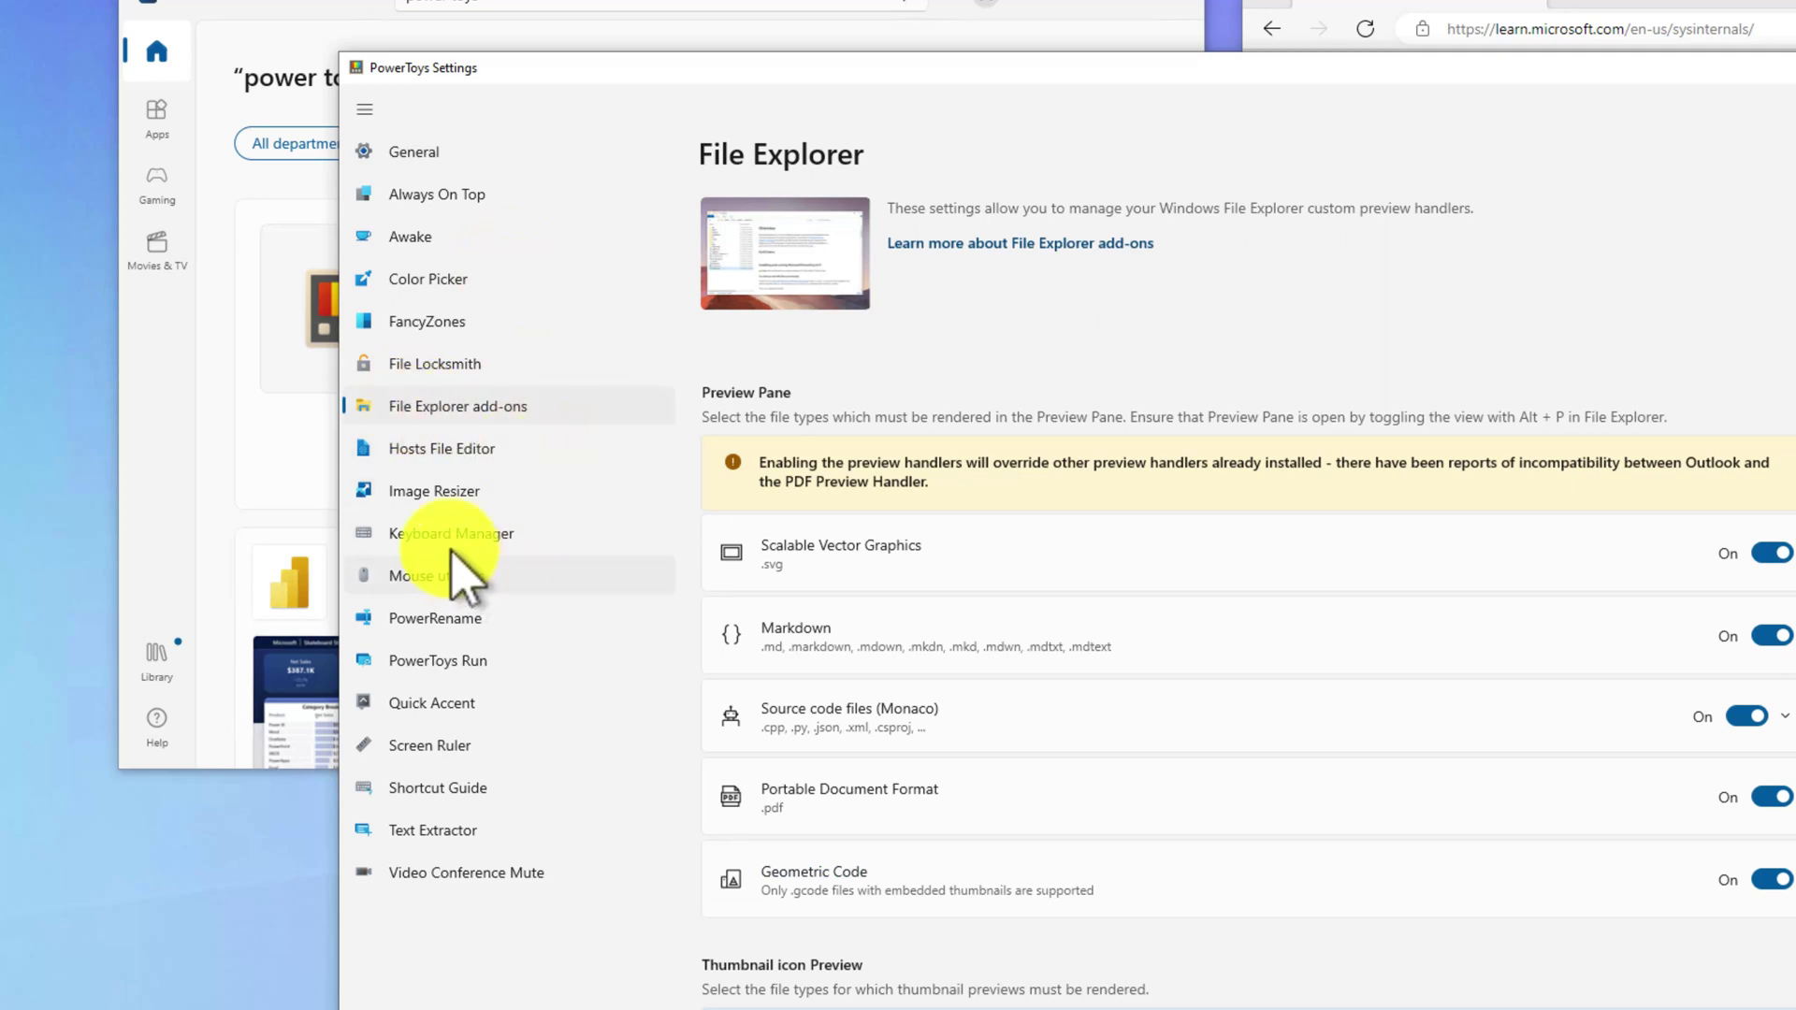
pyautogui.click(436, 498)
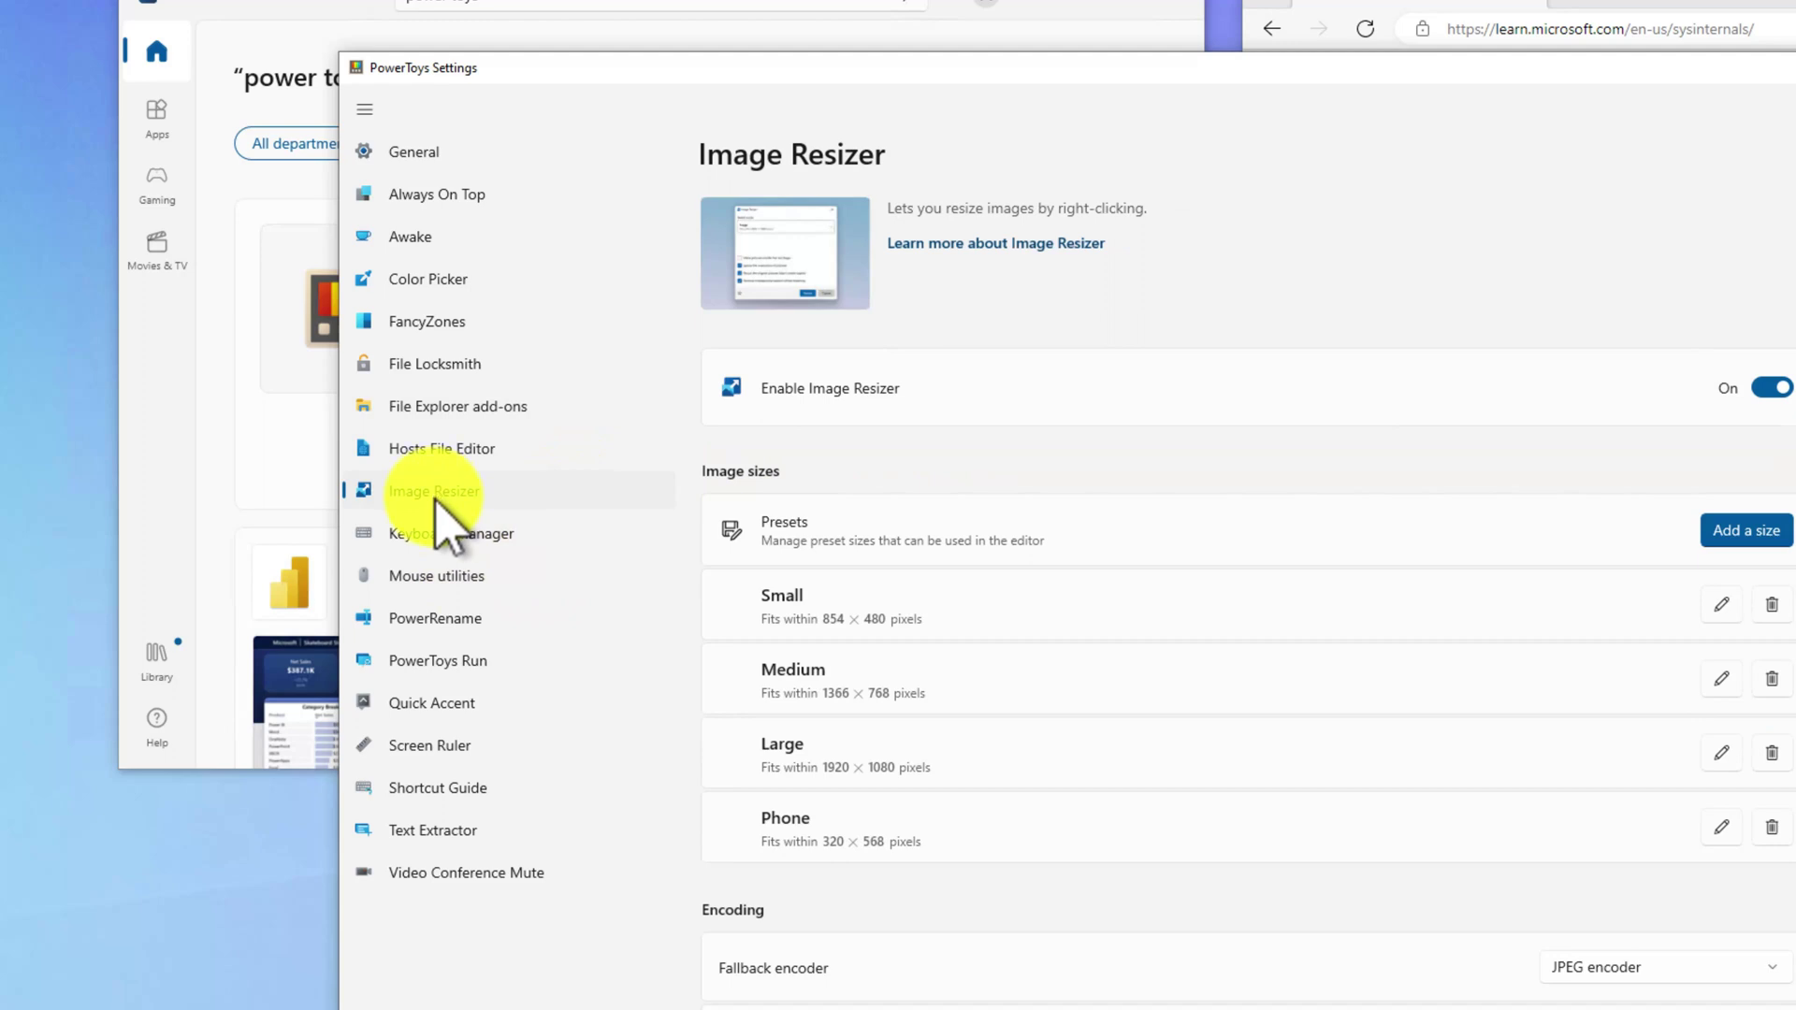
pyautogui.click(433, 834)
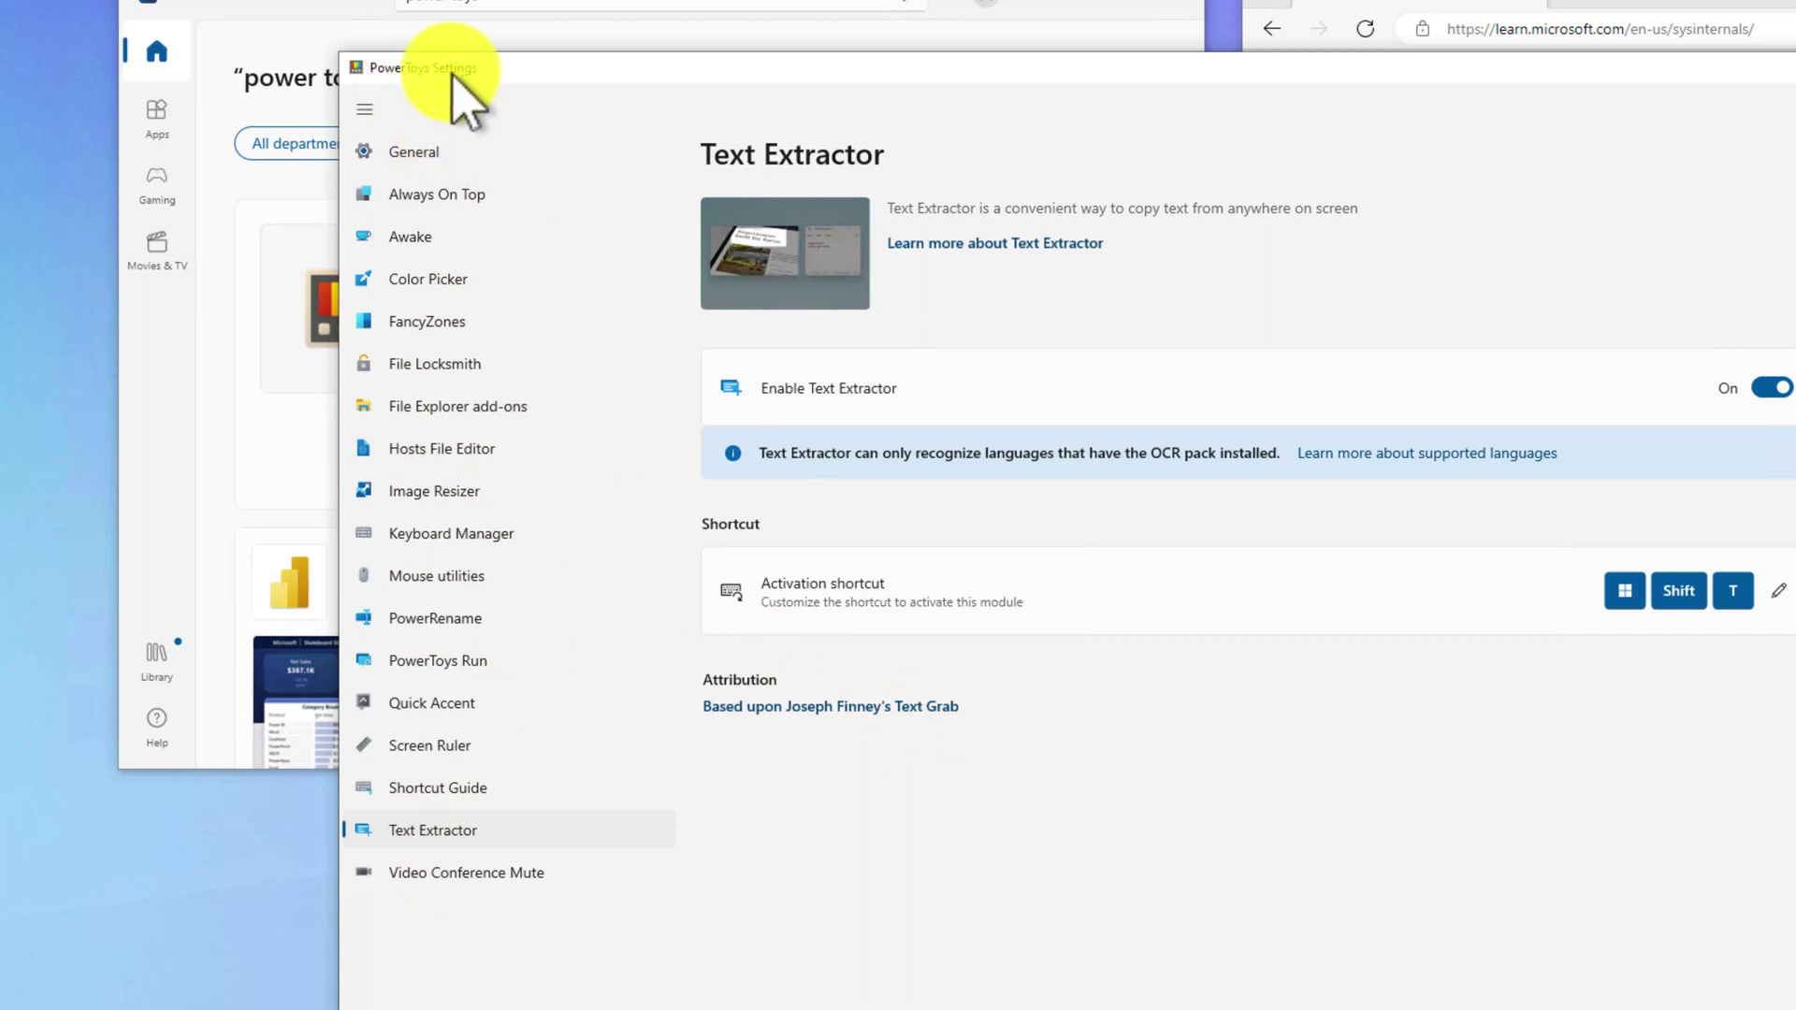
pyautogui.click(415, 158)
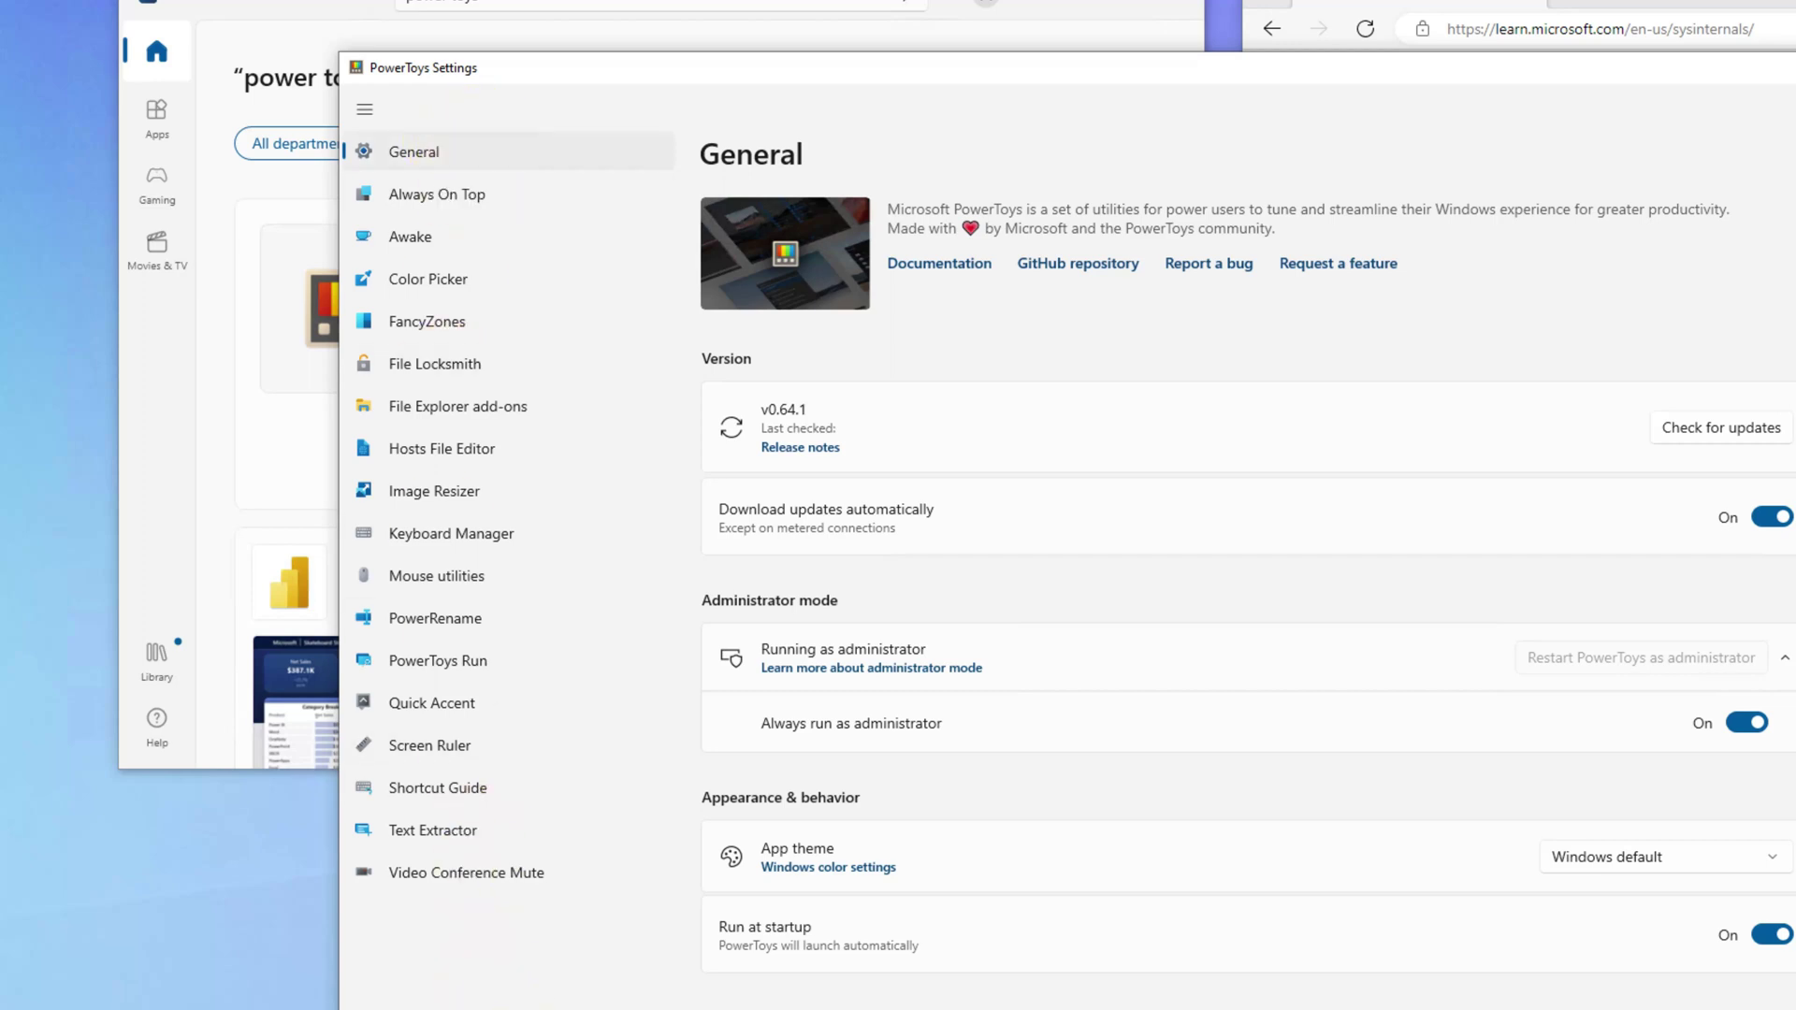
# Open a new File Explorer on Quick access and select Boot to preview it
pyautogui.press('super+e')
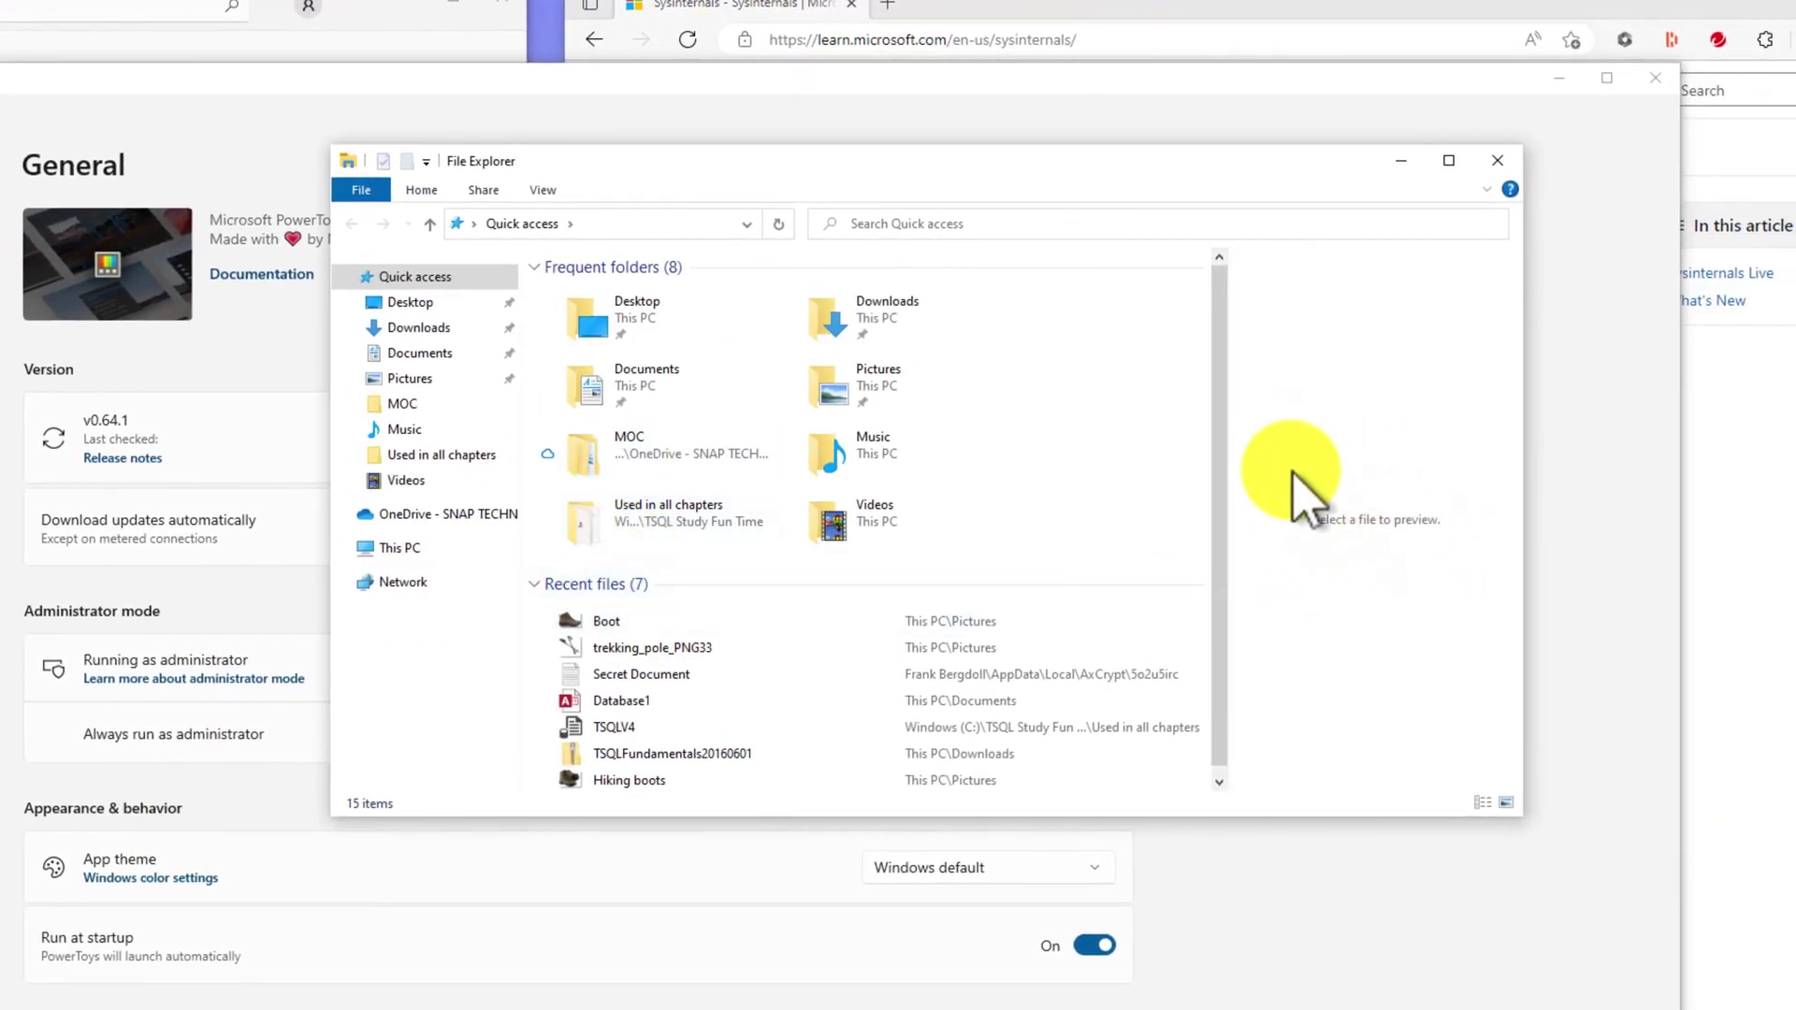
pyautogui.click(539, 189)
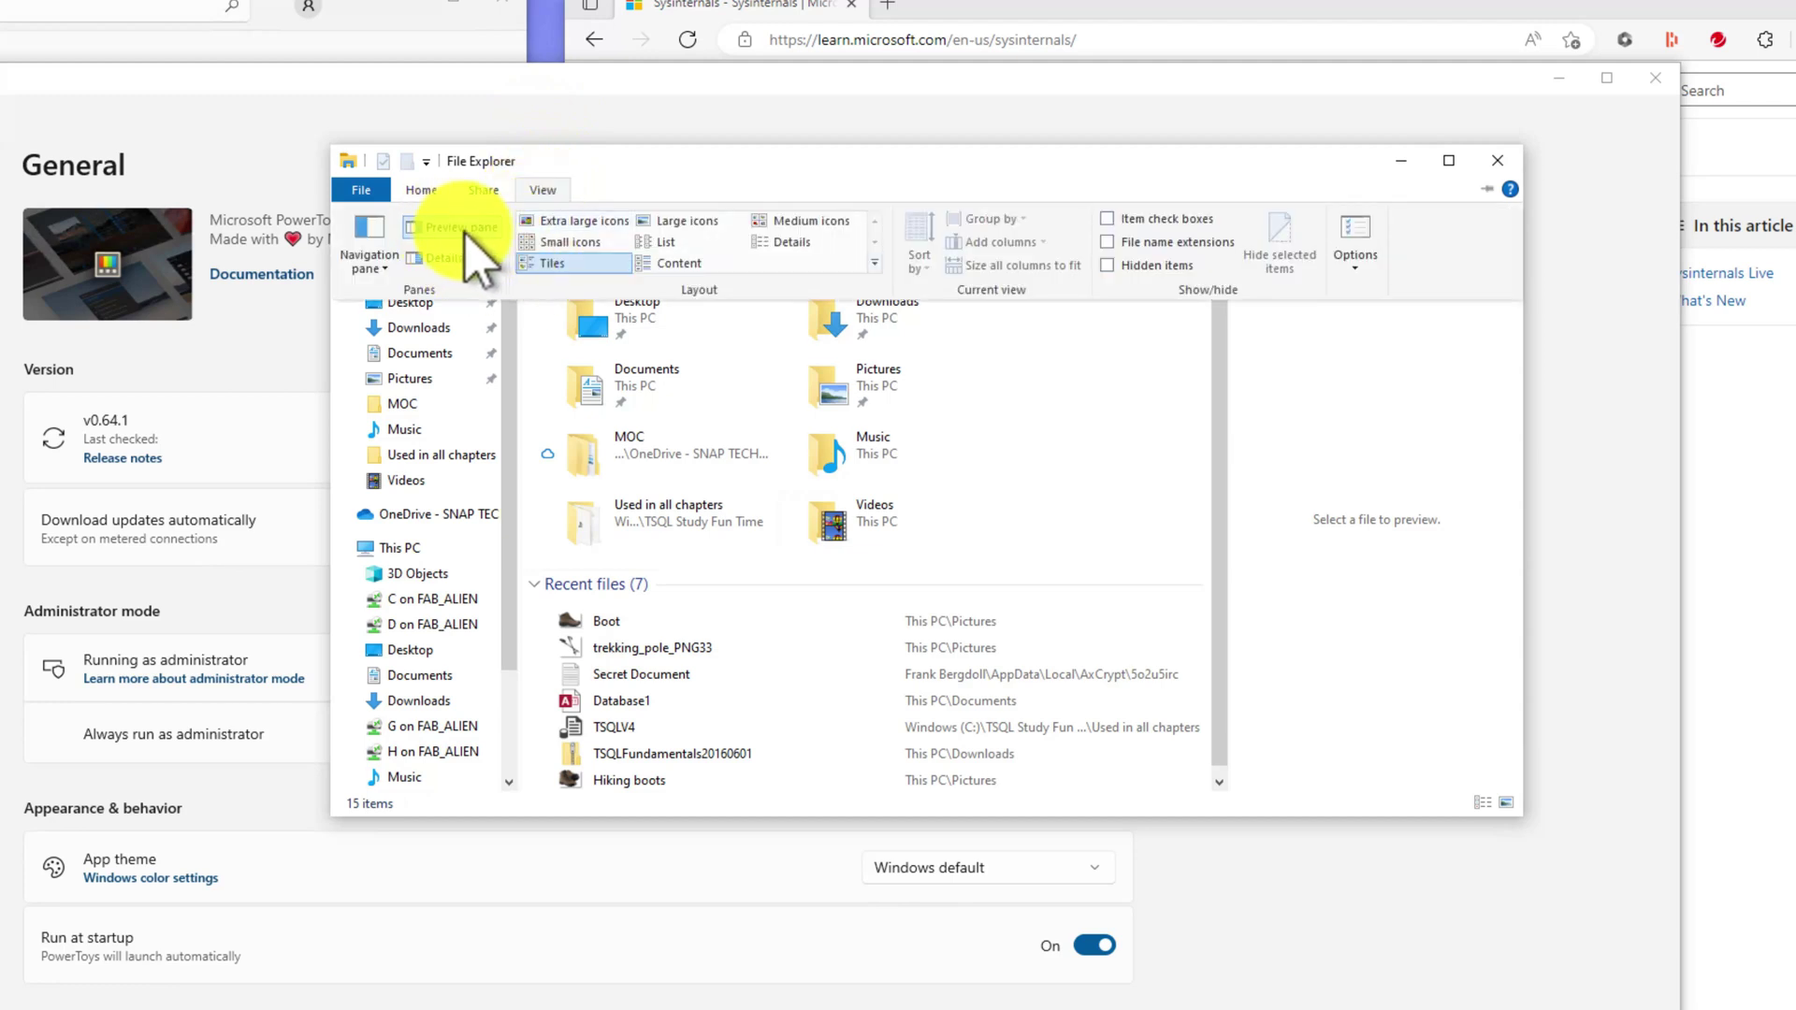
pyautogui.click(600, 623)
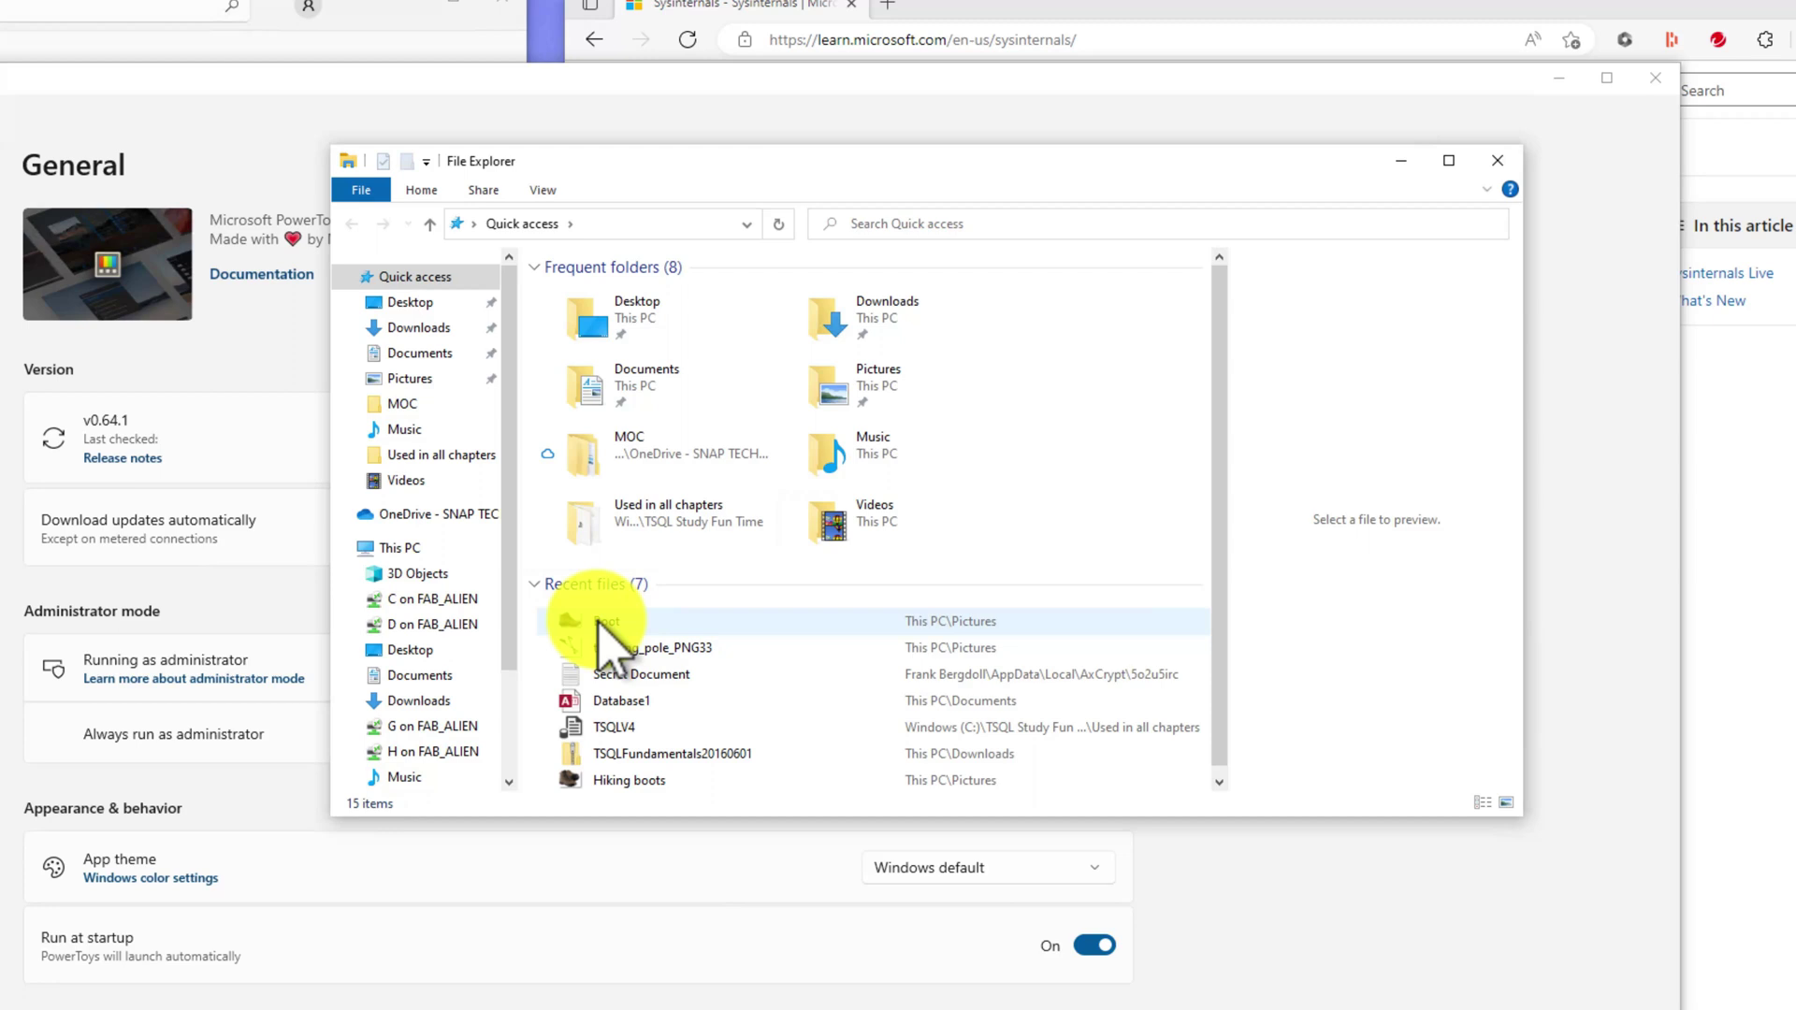
pyautogui.click(600, 623)
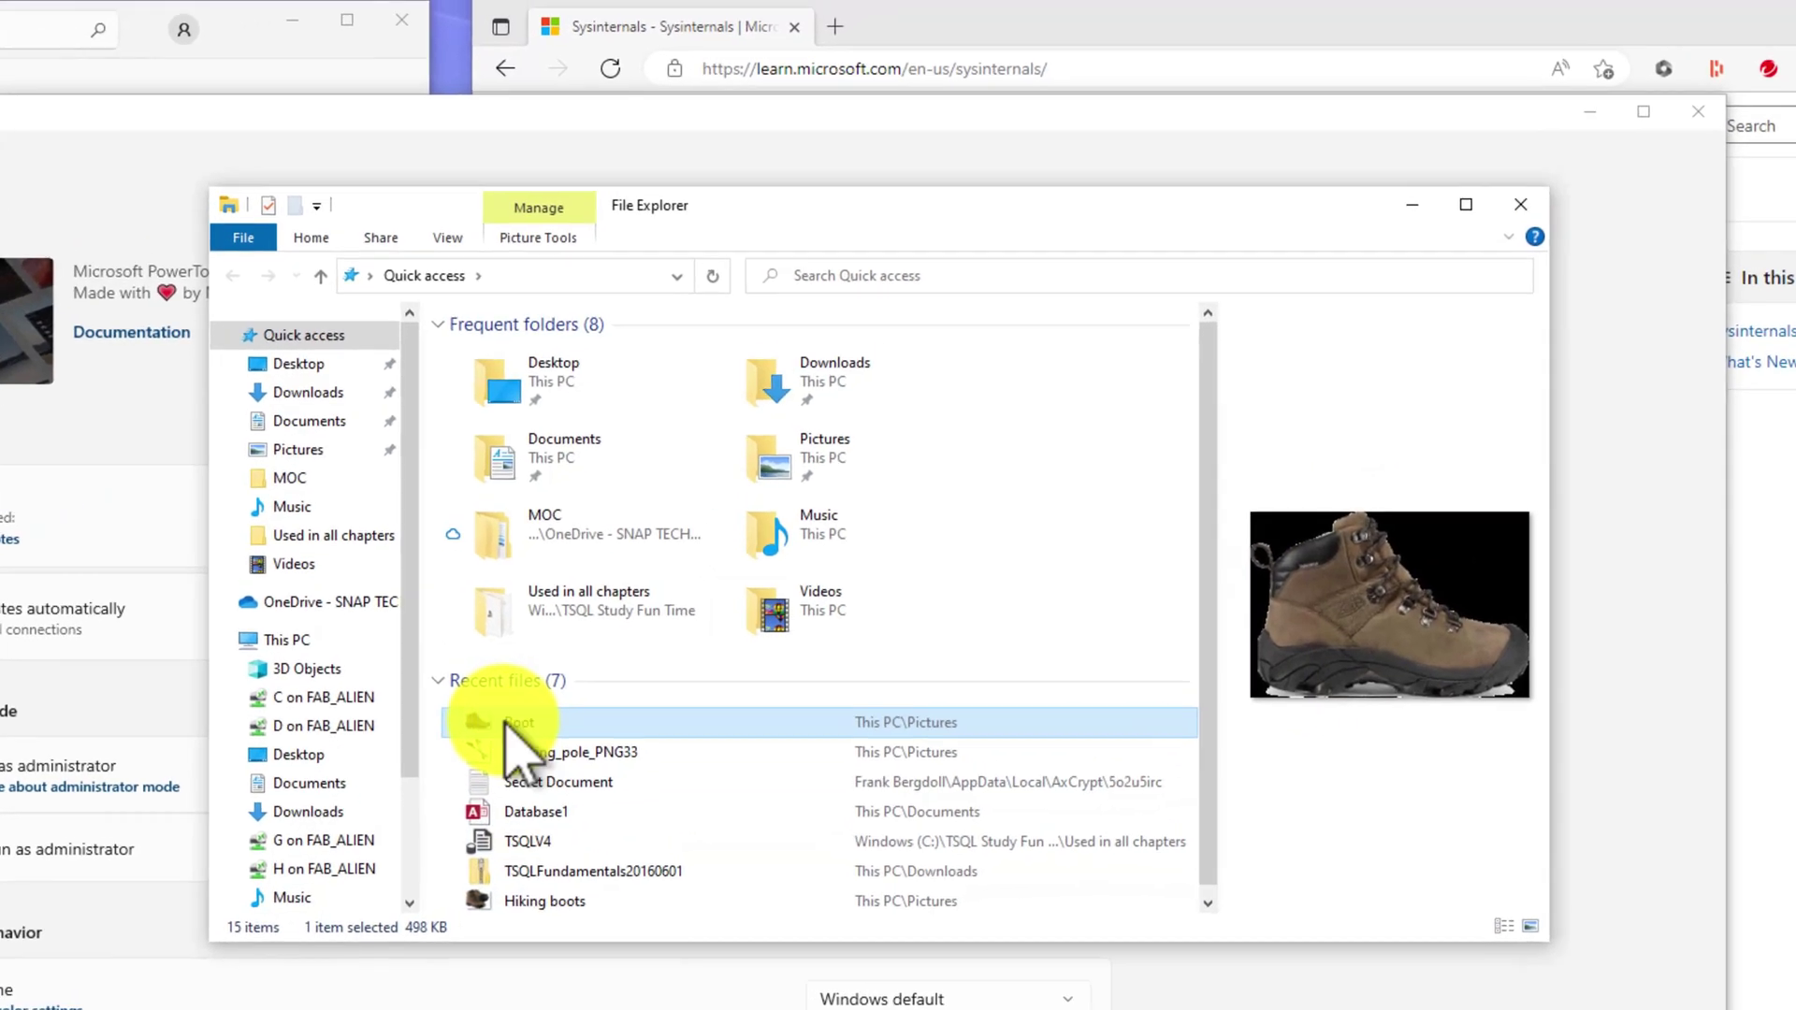
# Resize the Boot picture with Image Resizer using the Small 854 × 480 preset
pyautogui.rightClick(595, 621)
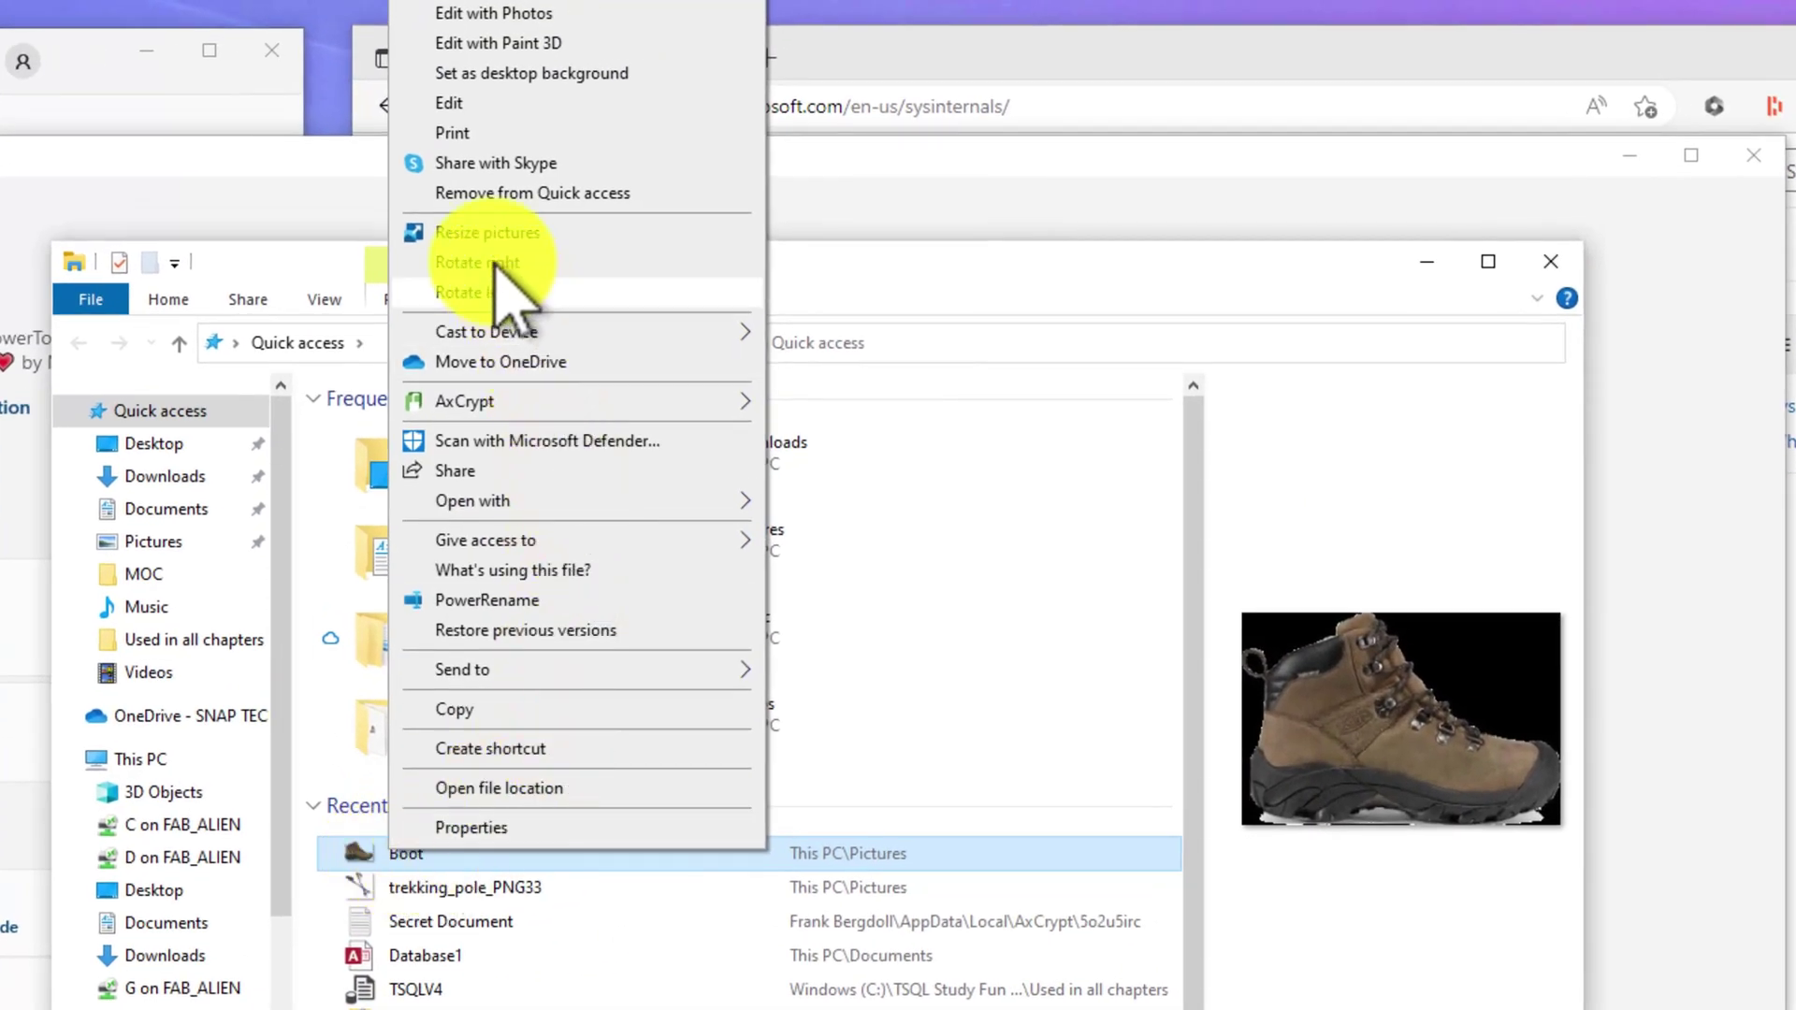
pyautogui.click(487, 234)
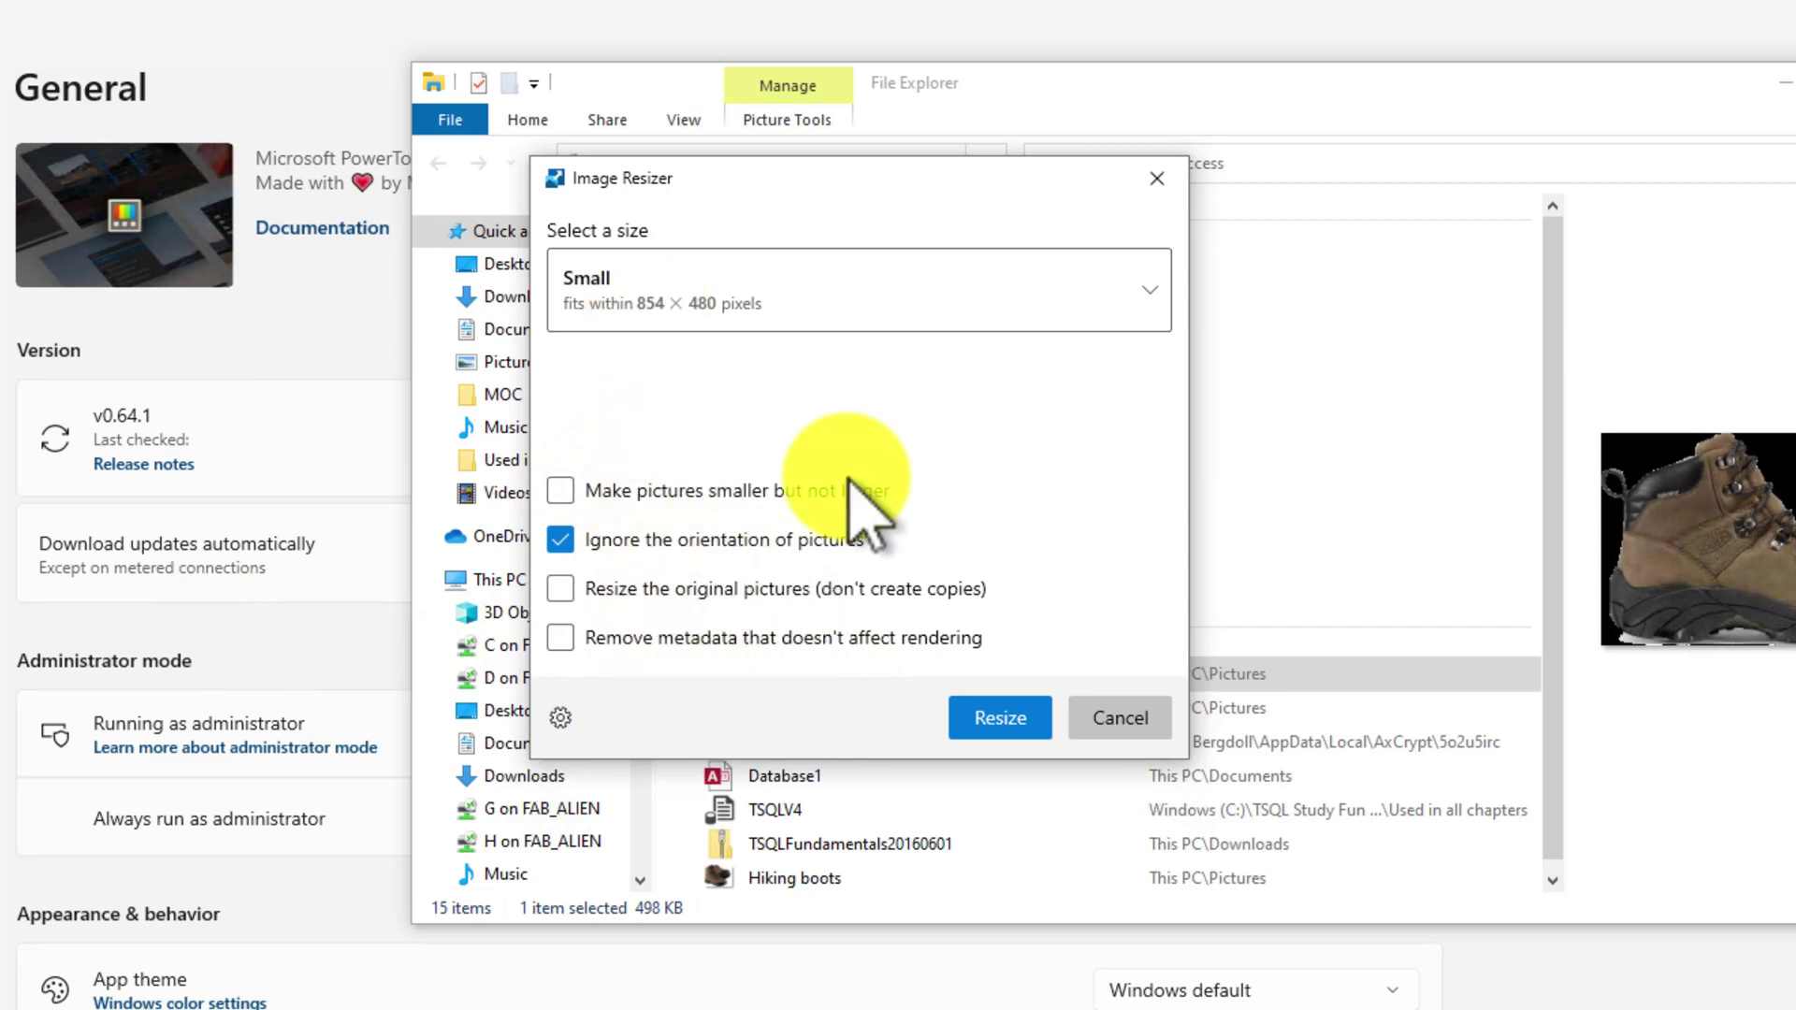
pyautogui.click(797, 311)
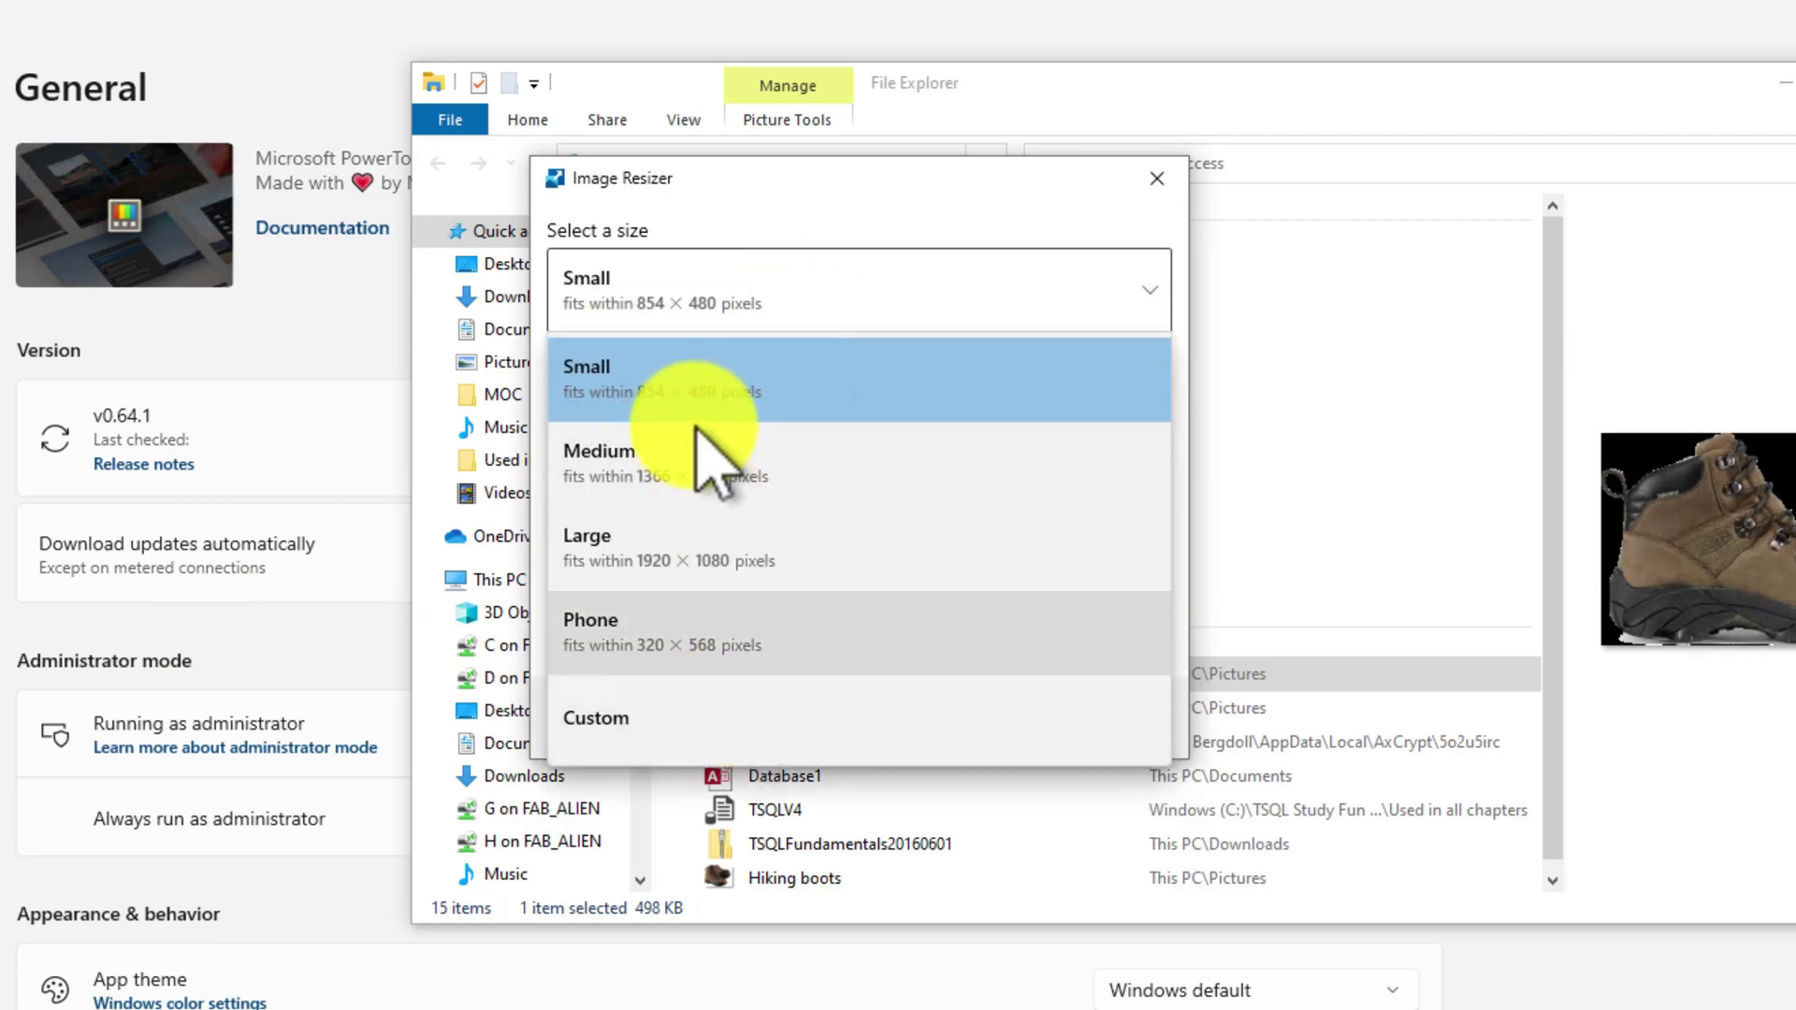
pyautogui.click(822, 309)
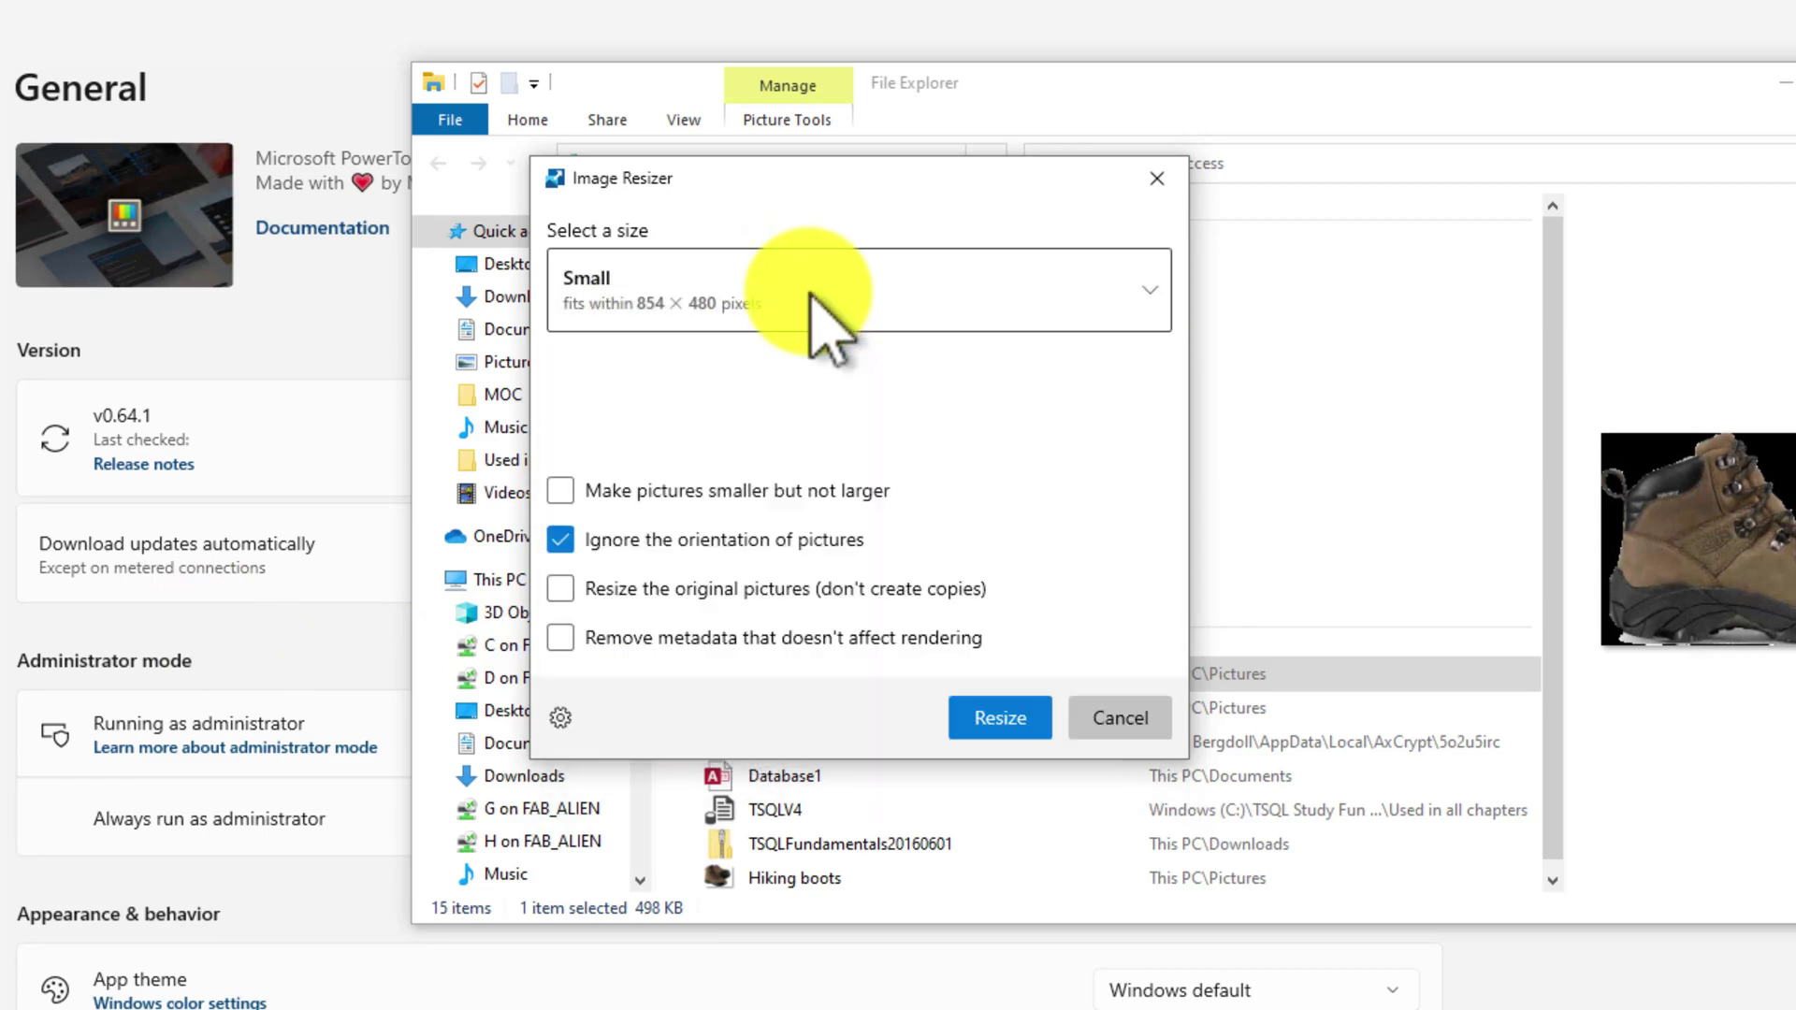
pyautogui.click(990, 718)
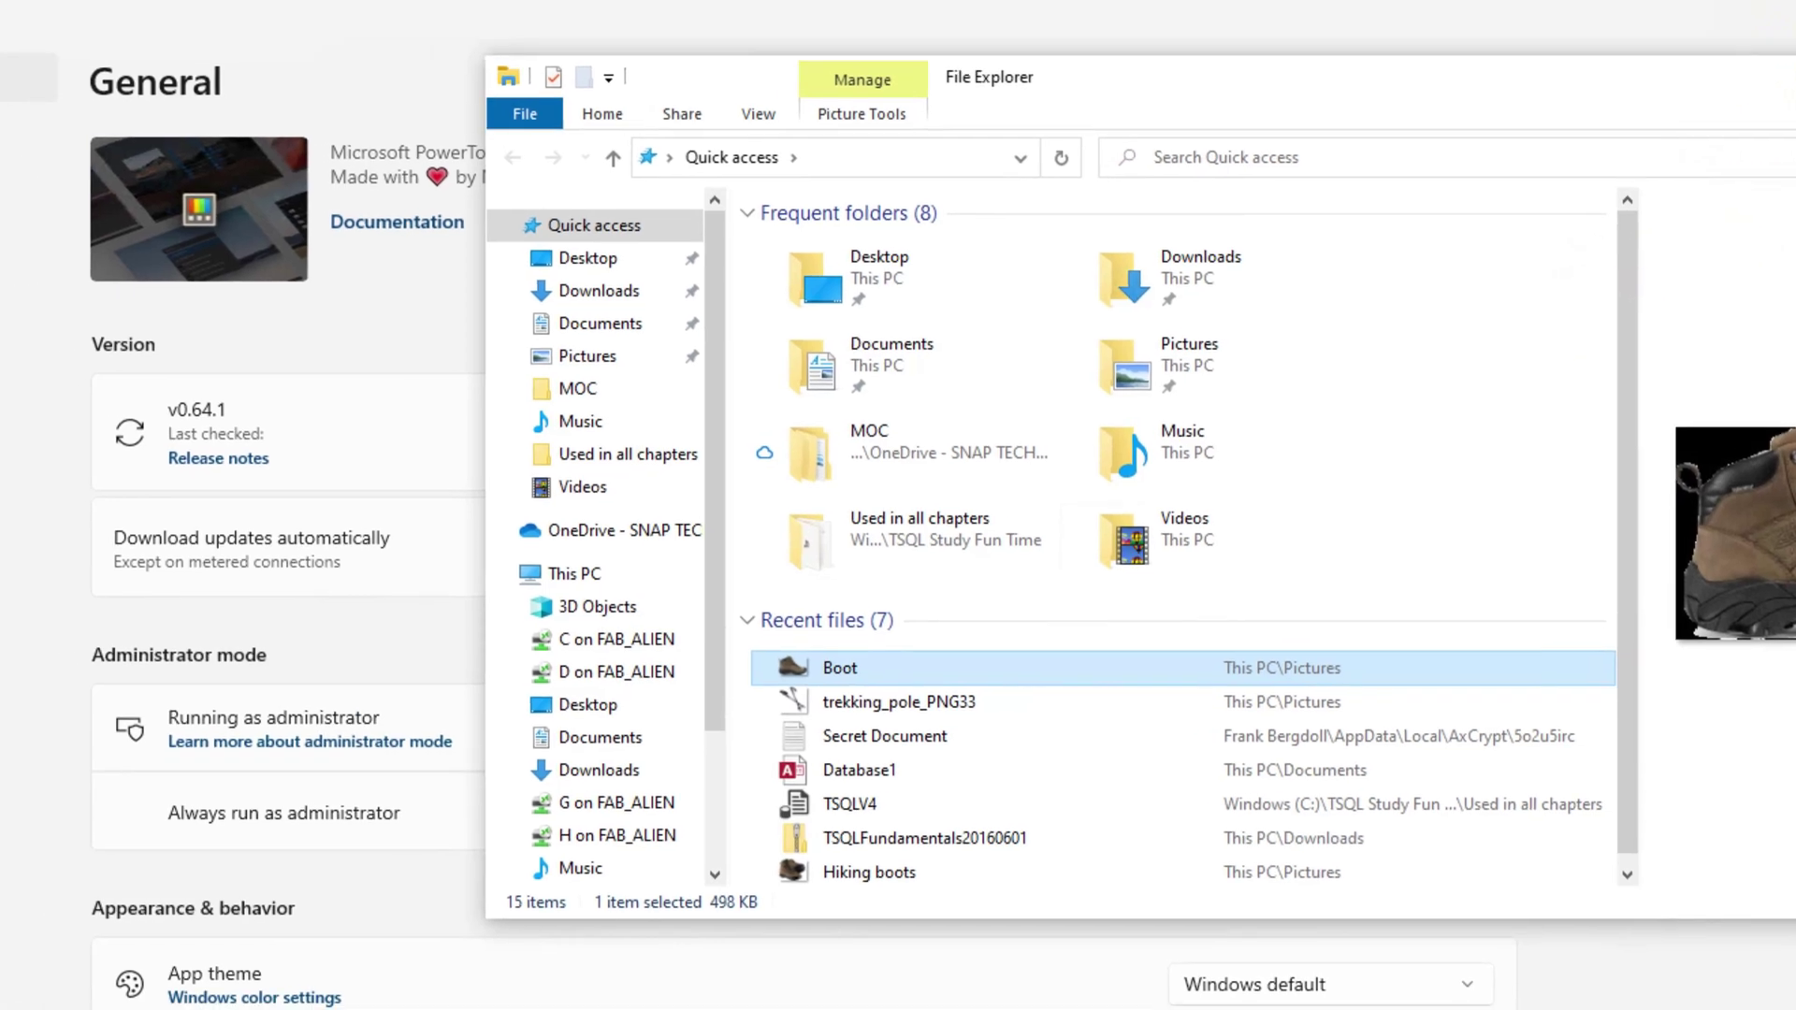
# Browse the Image Resizer settings, leaving the fallback encoder on JPEG, through Presets, Encoding and File
pyautogui.click(973, 874)
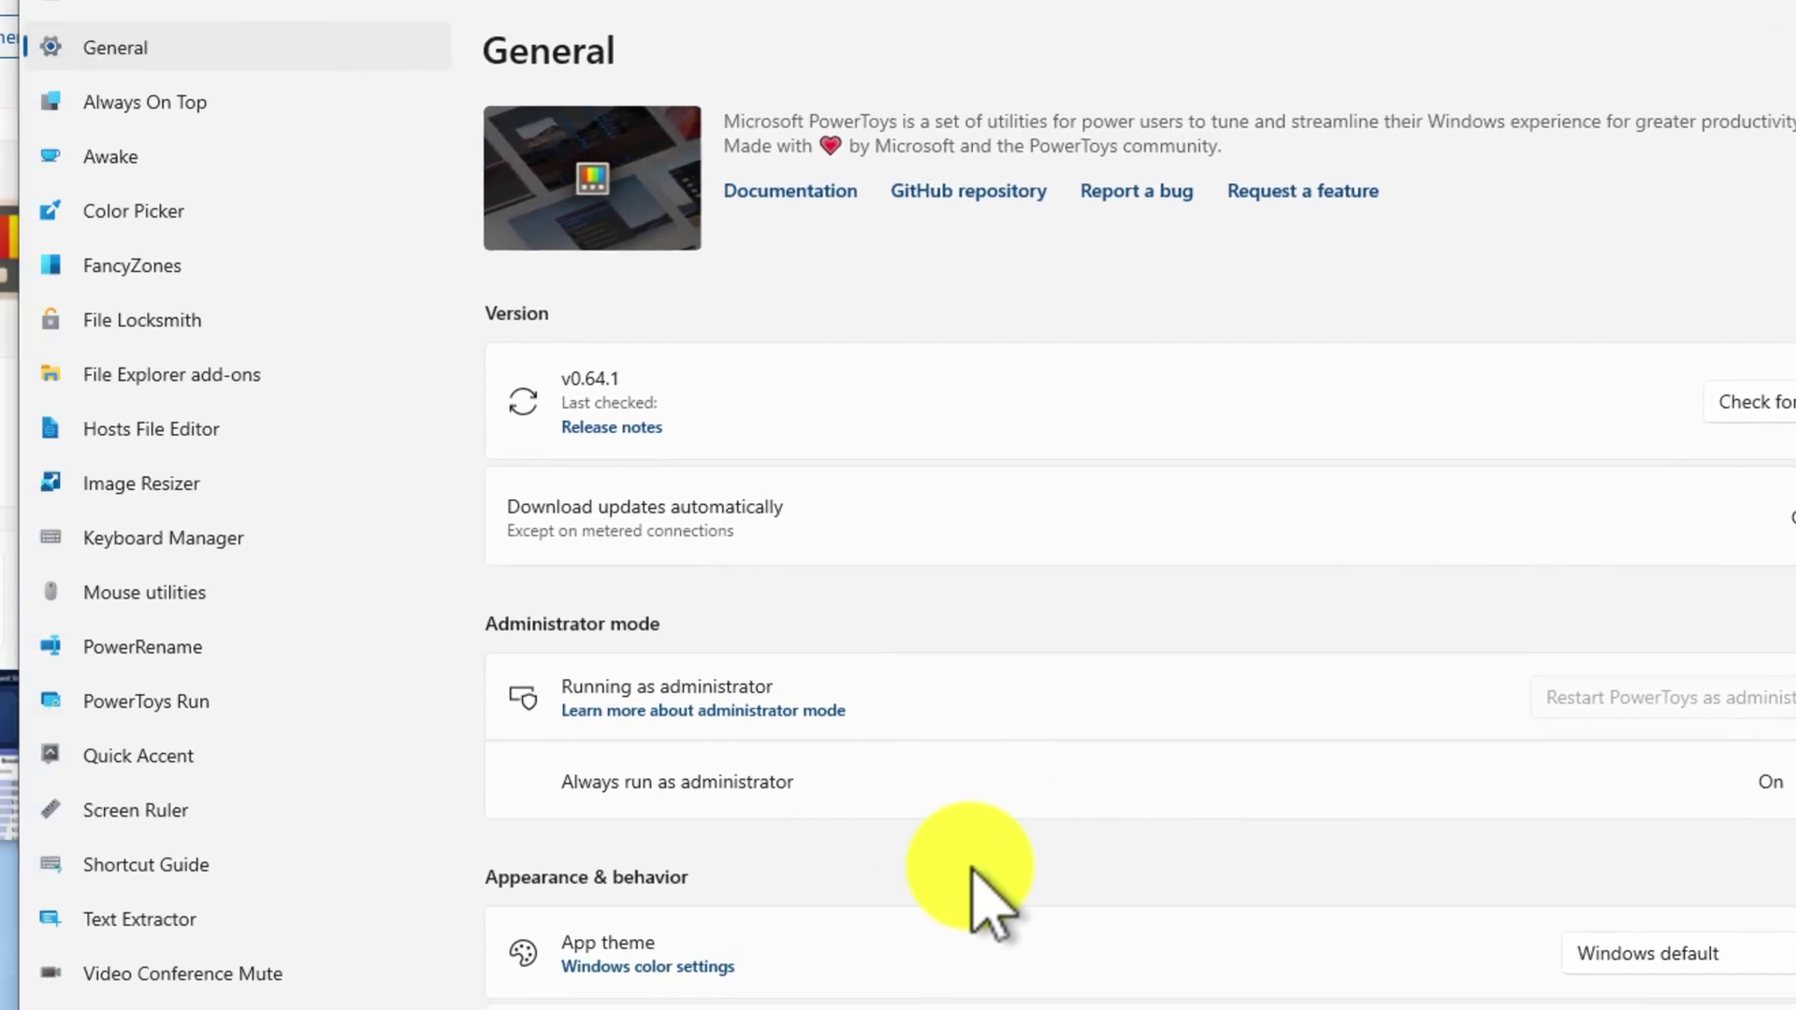
pyautogui.click(167, 475)
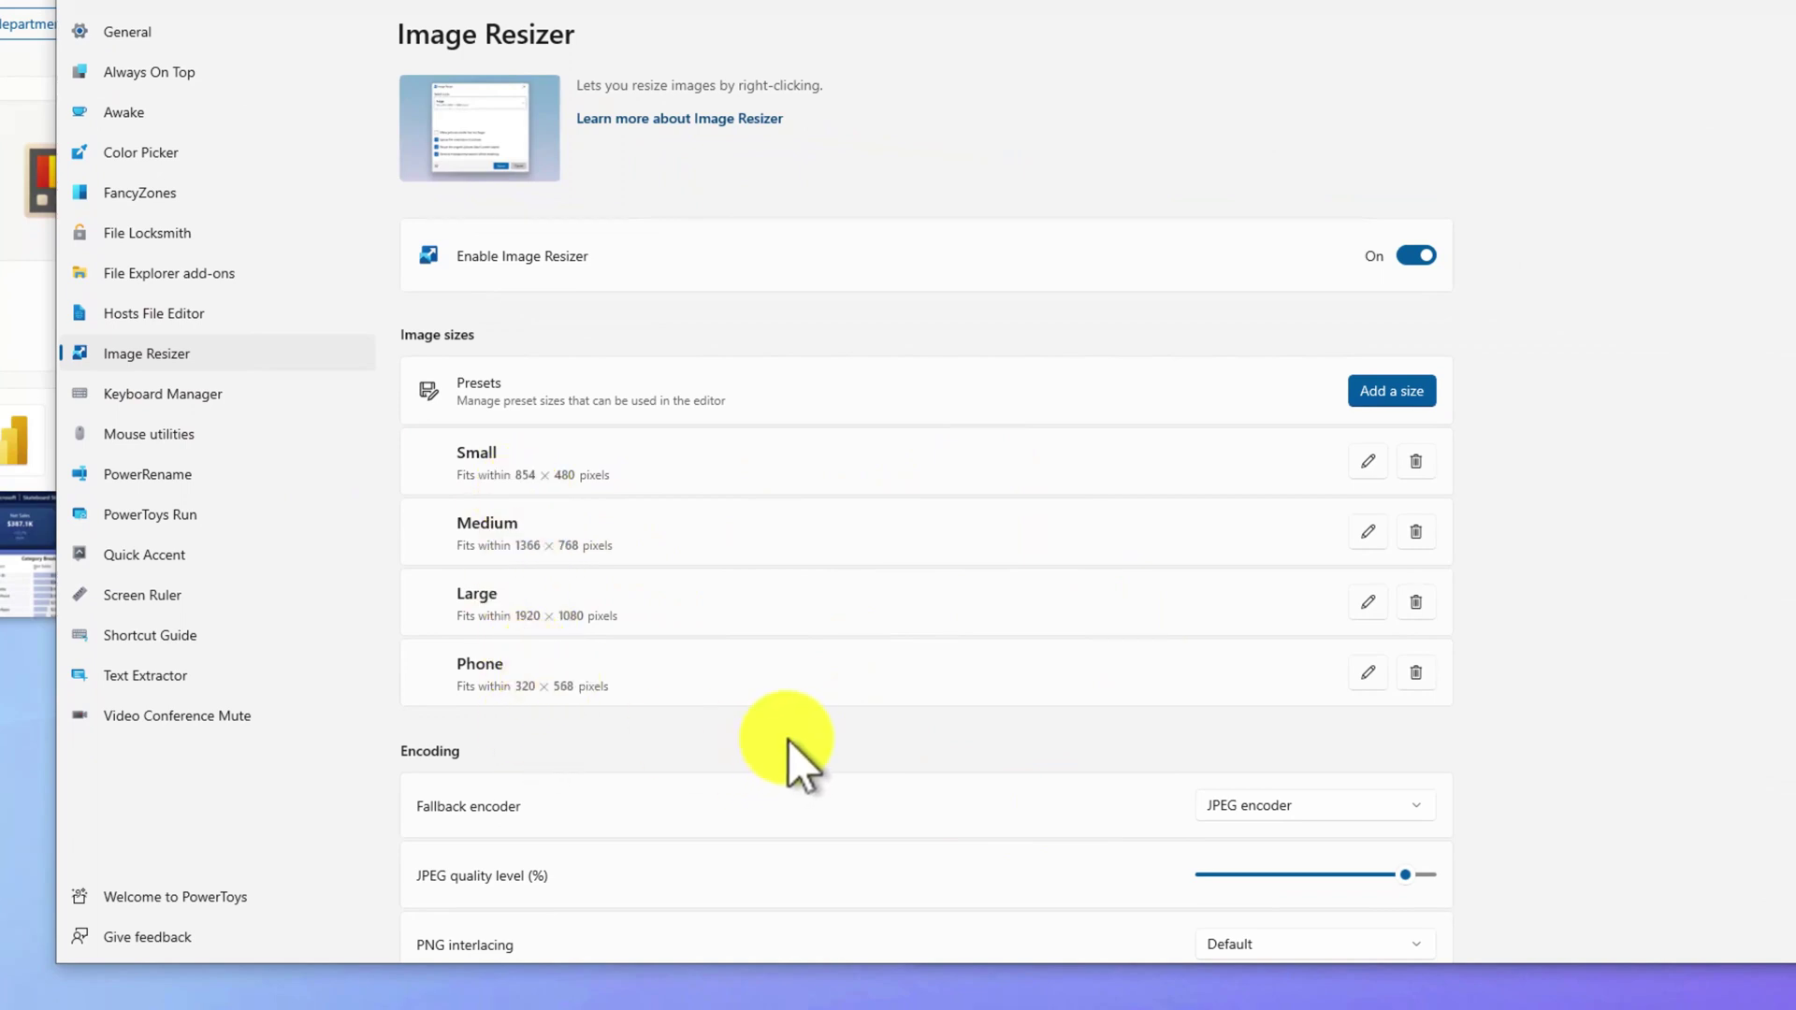
pyautogui.scroll(-2, 769, 767)
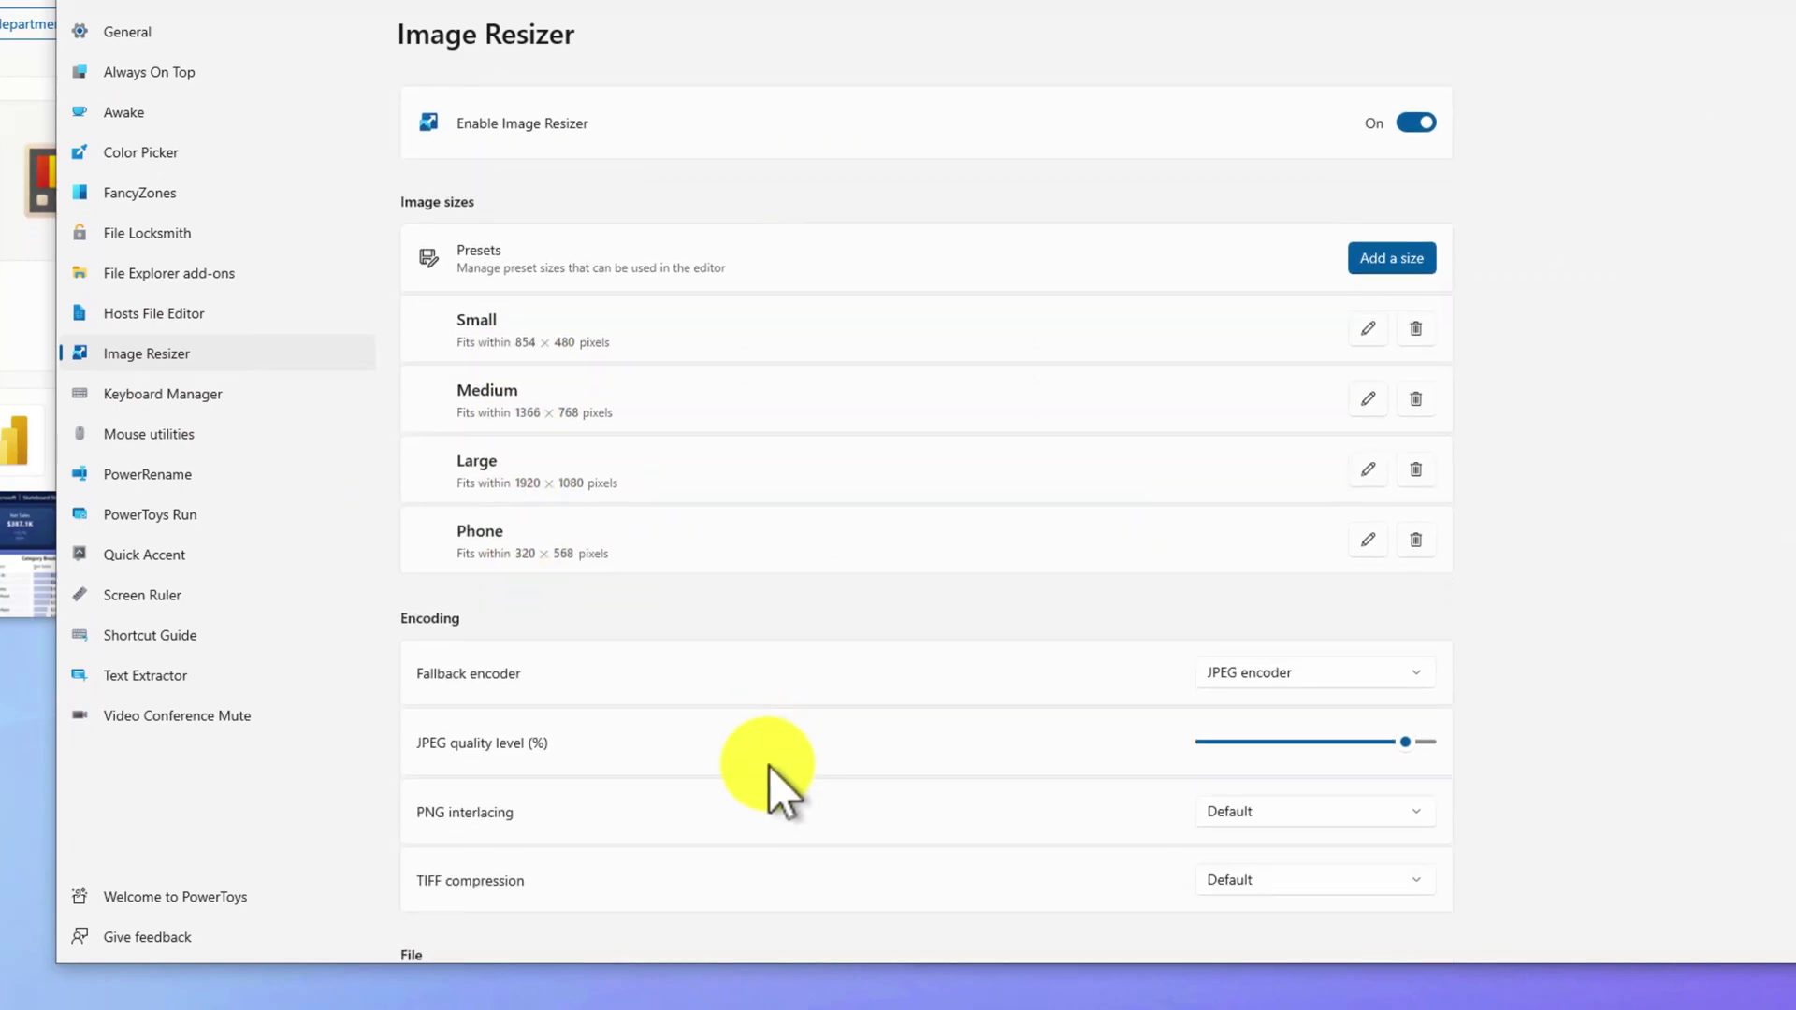
pyautogui.click(1265, 682)
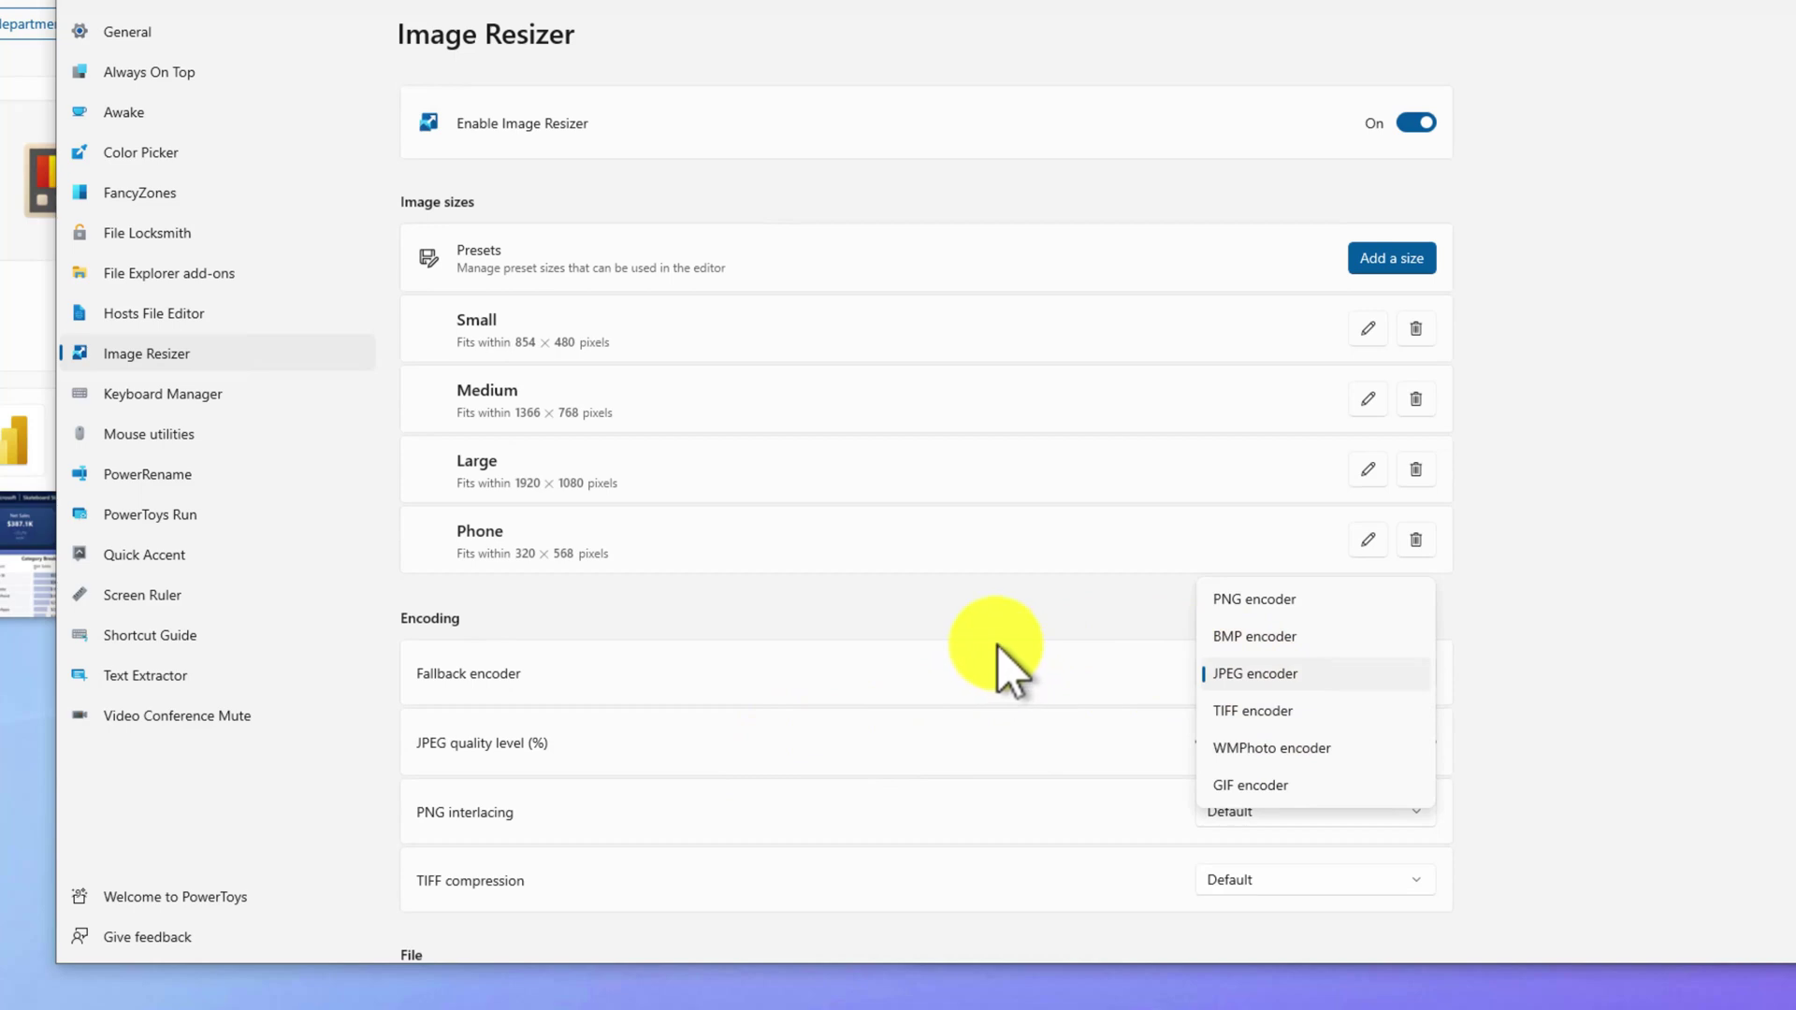
pyautogui.click(1041, 637)
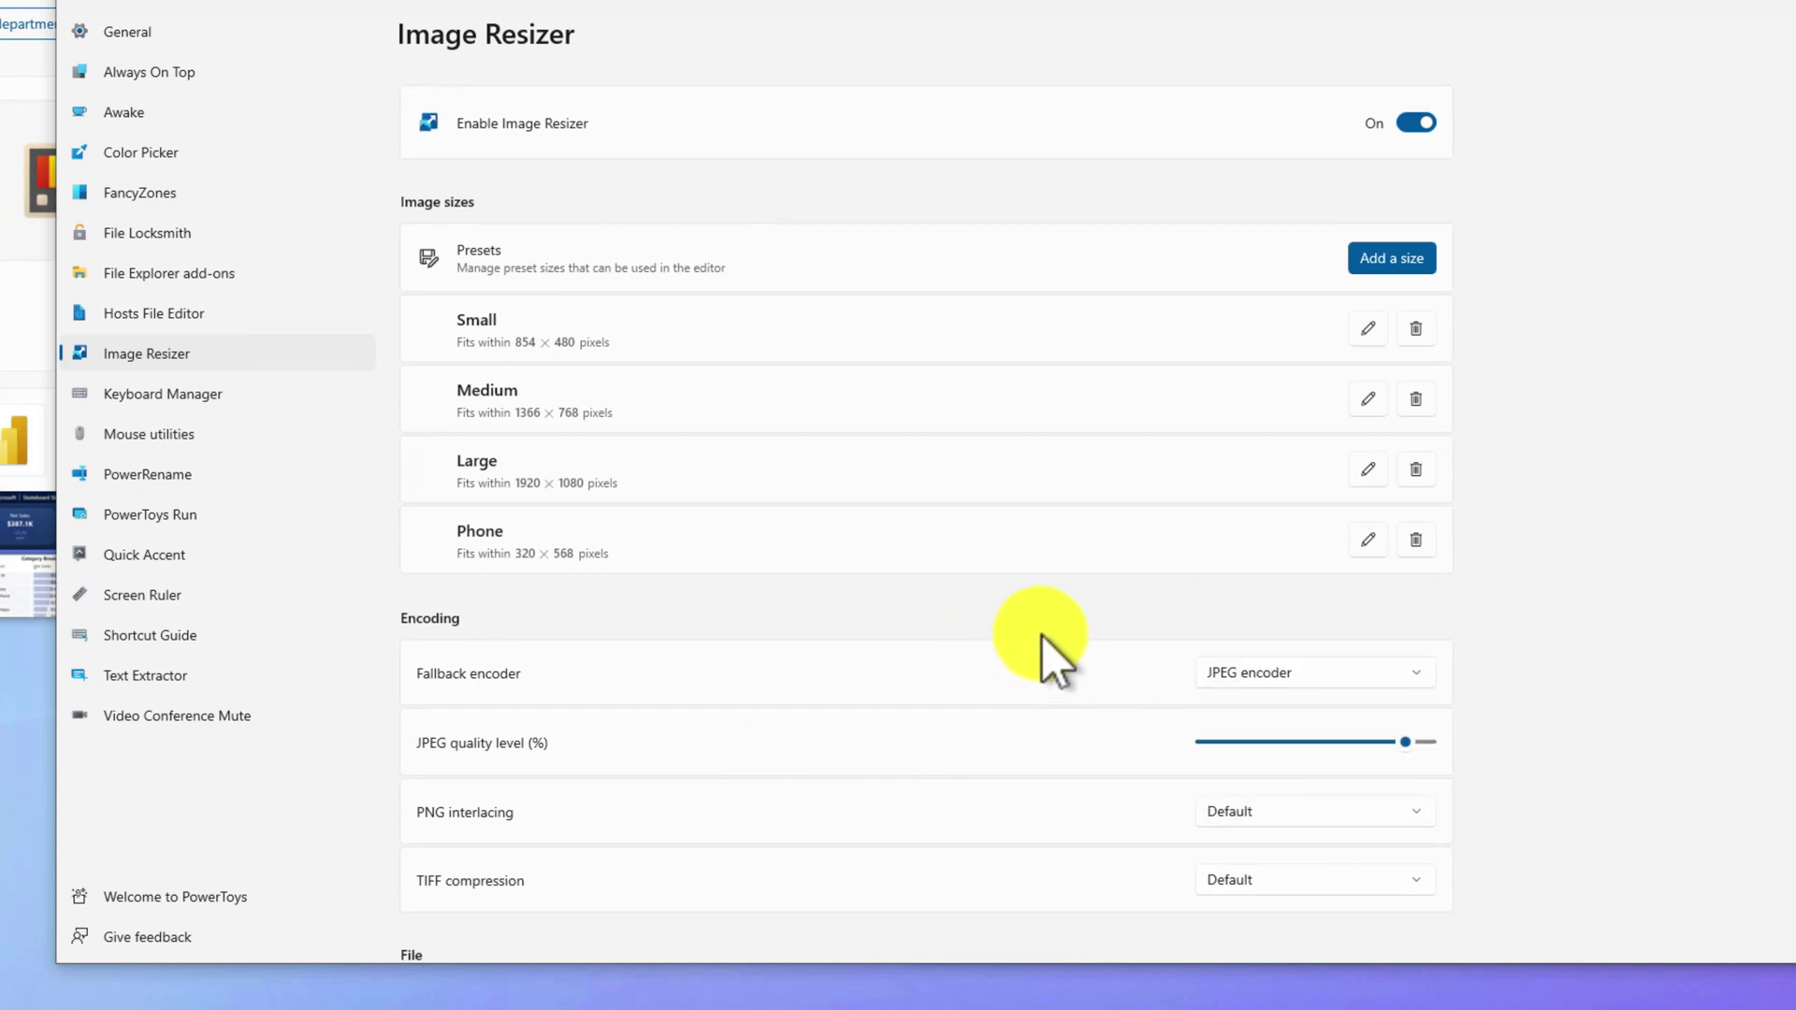
pyautogui.click(1261, 673)
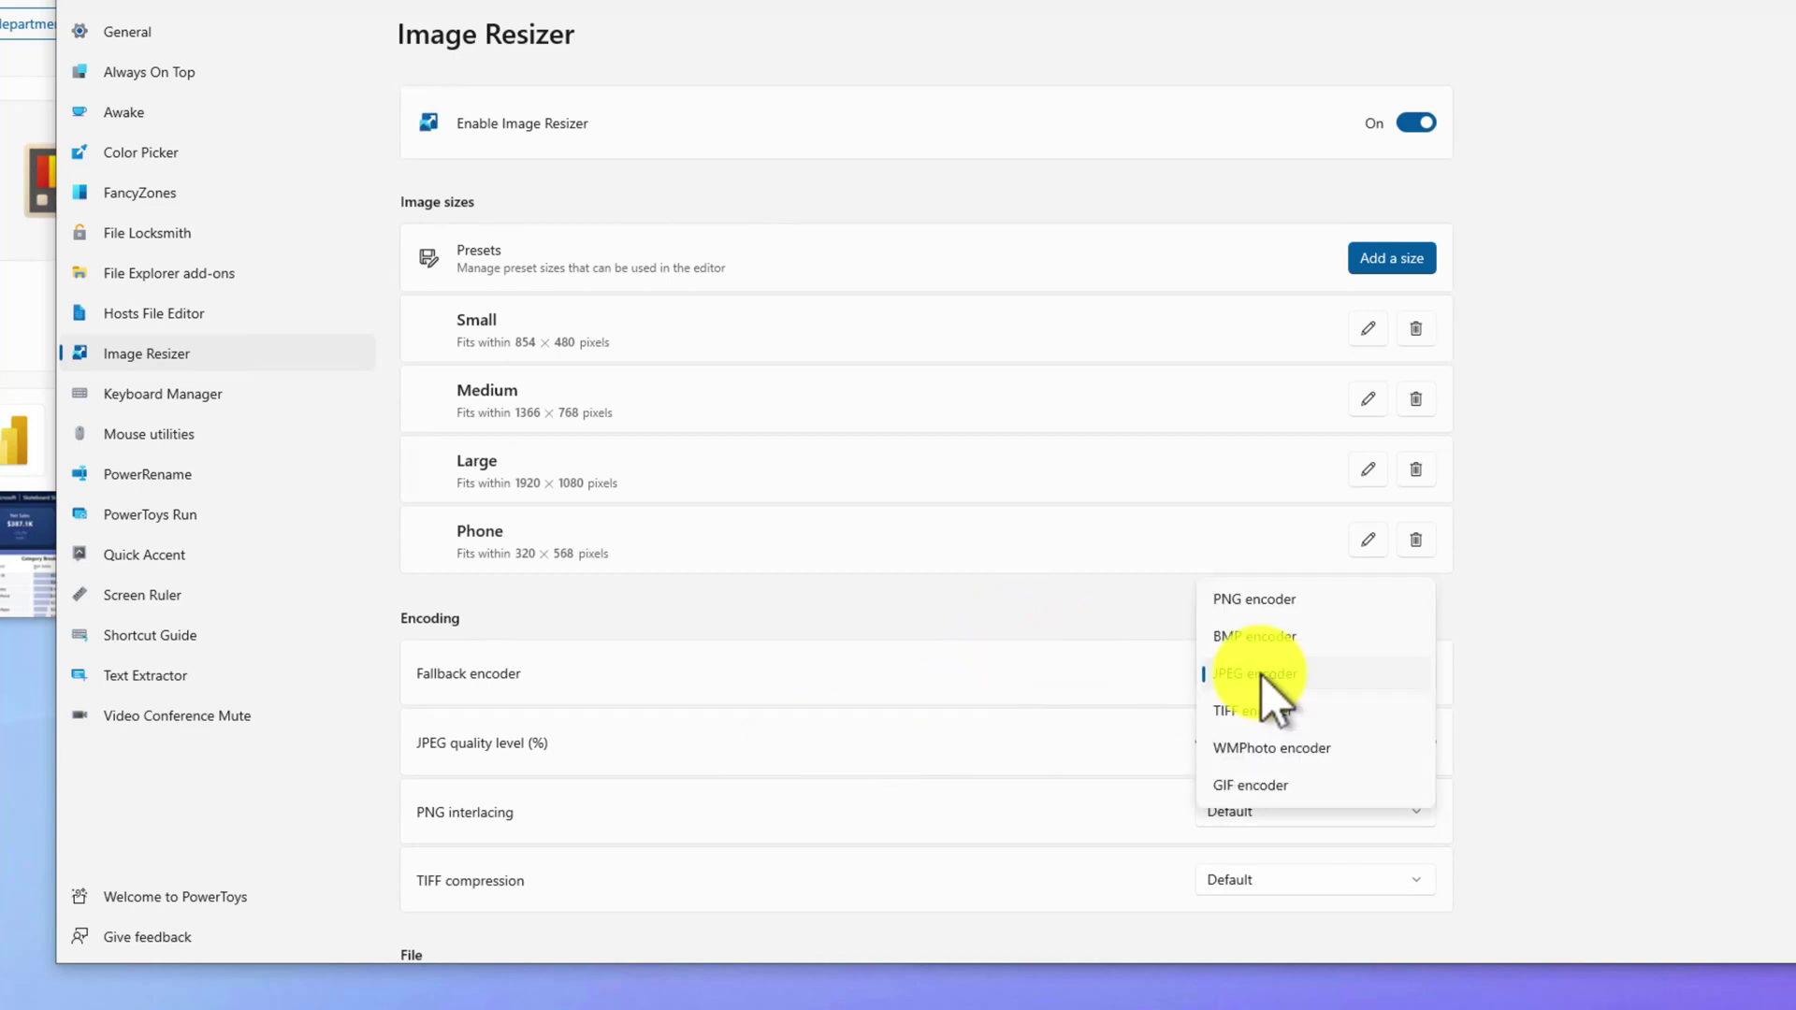
pyautogui.click(1133, 661)
pyautogui.scroll(-3, 900, 662)
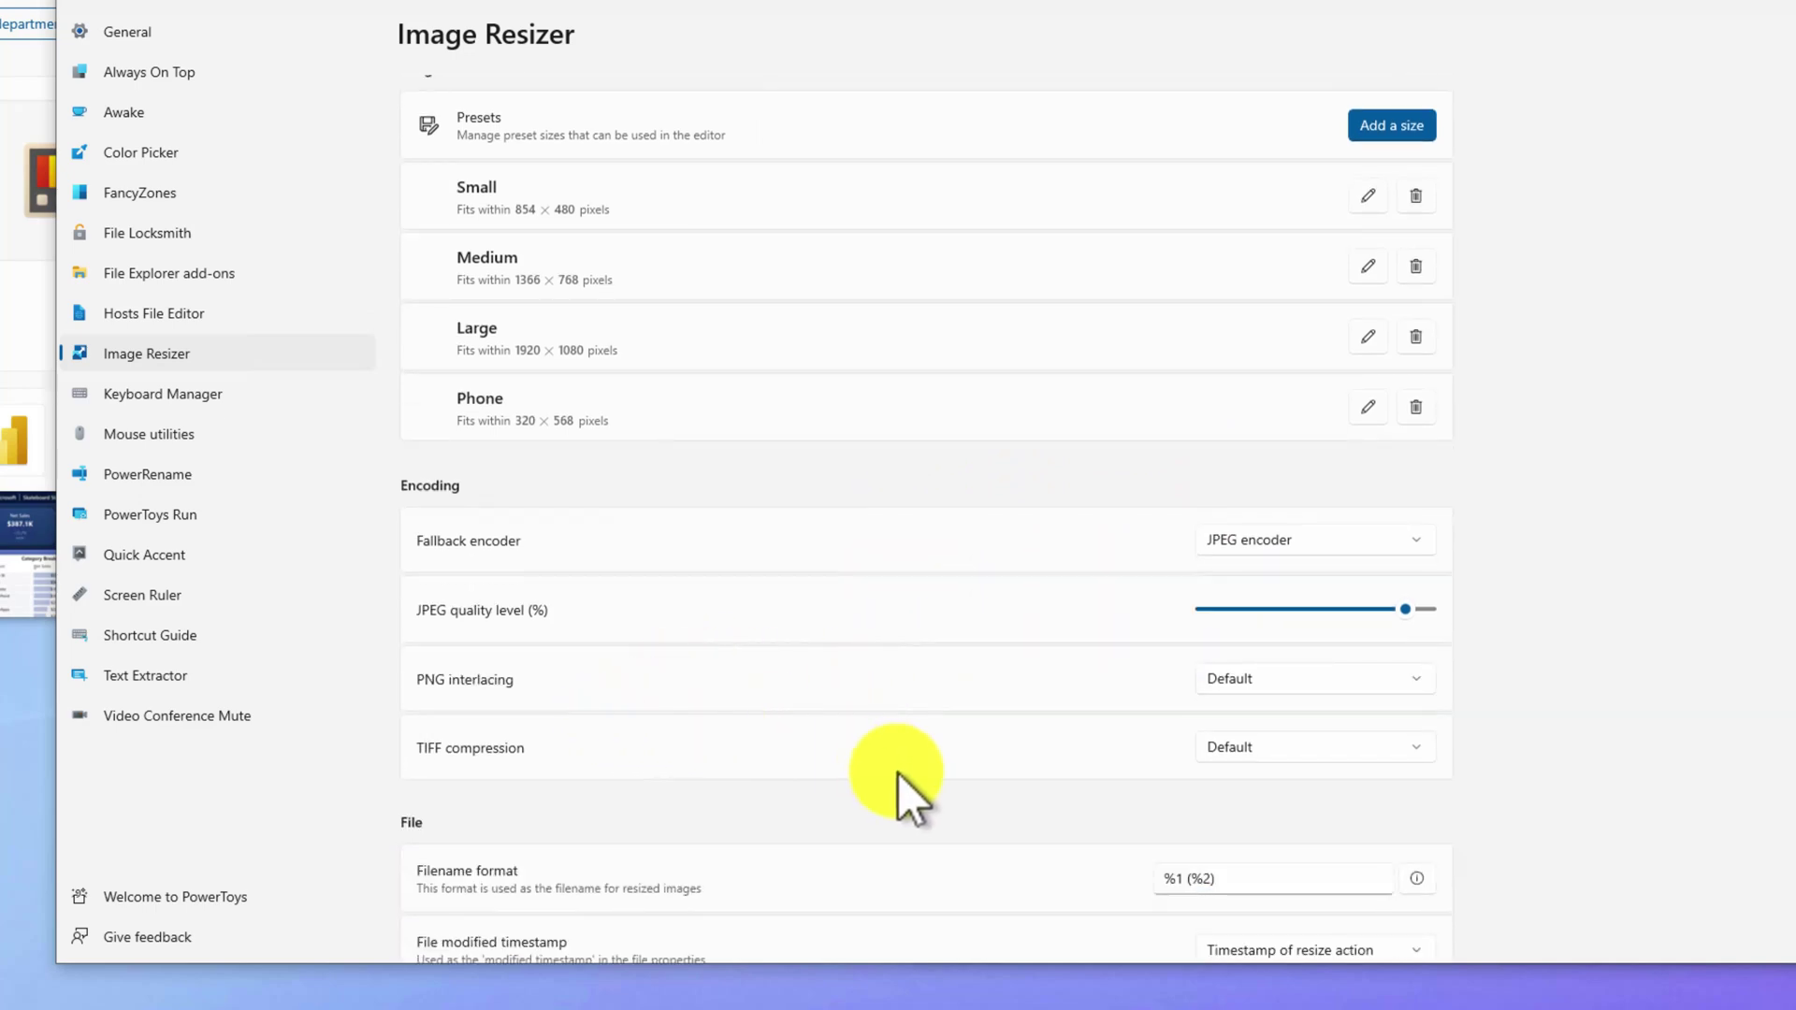
pyautogui.scroll(-3, 898, 771)
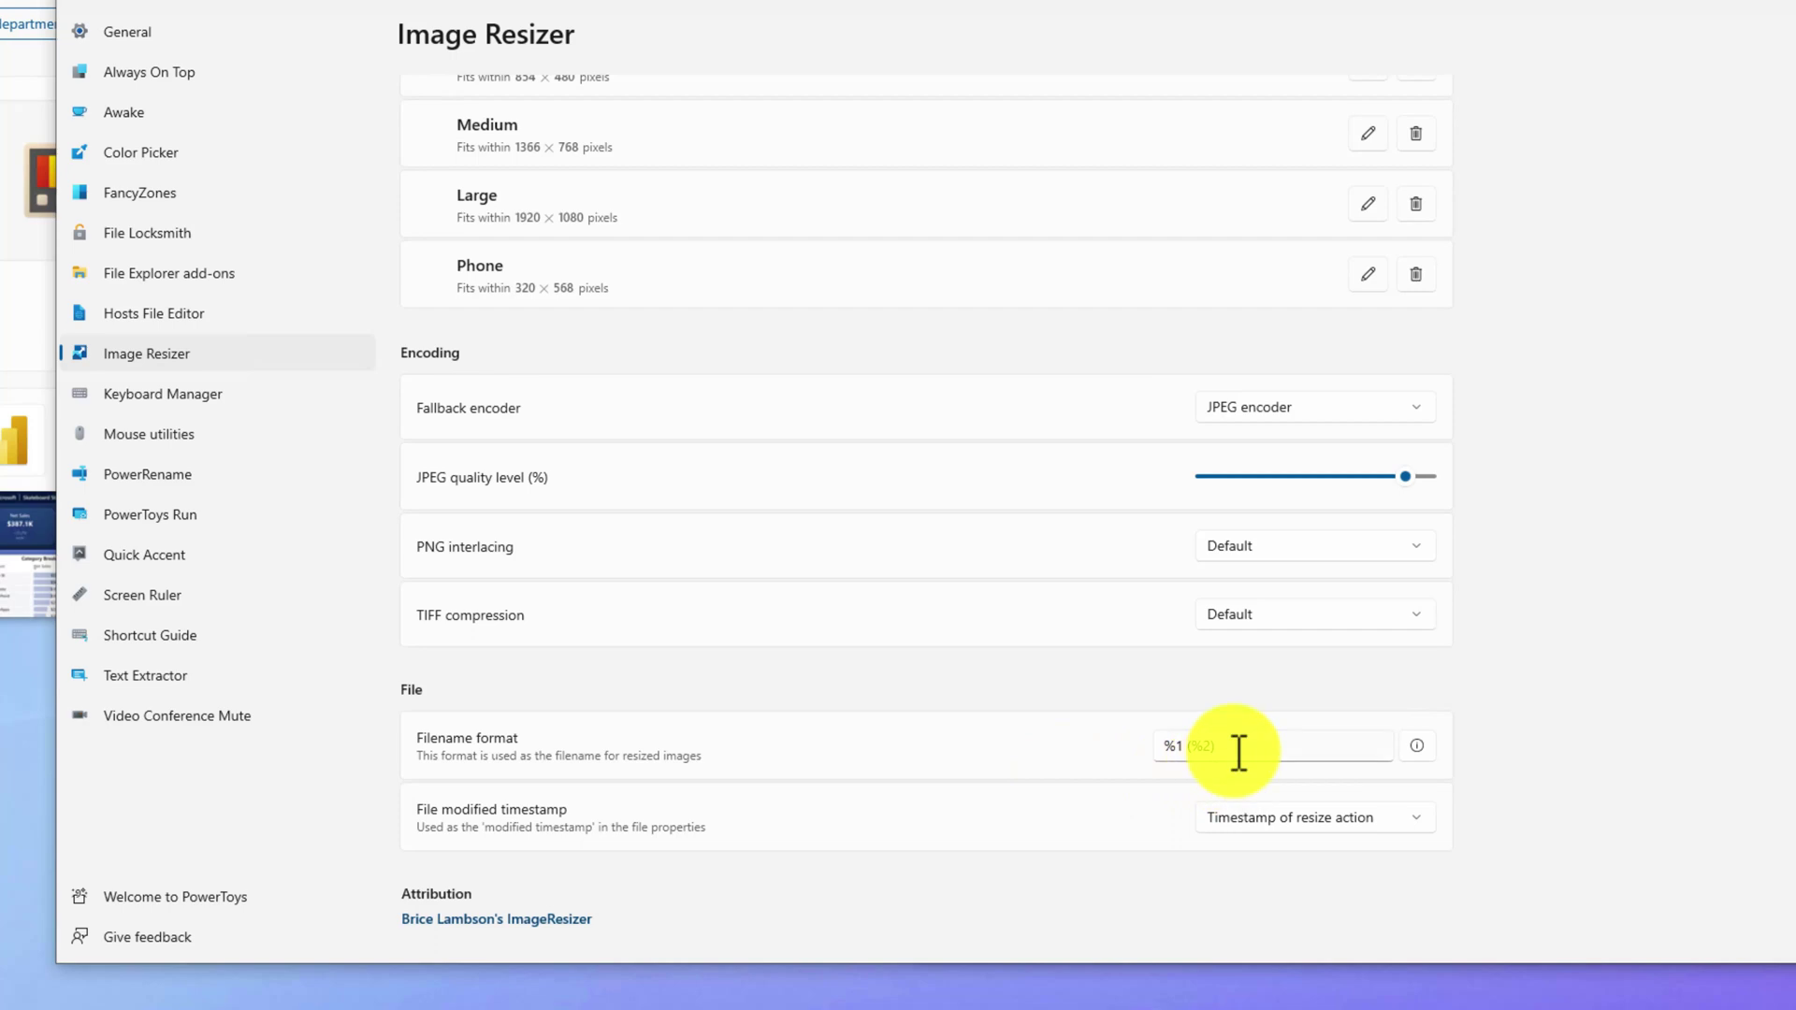
pyautogui.scroll(8, 983, 790)
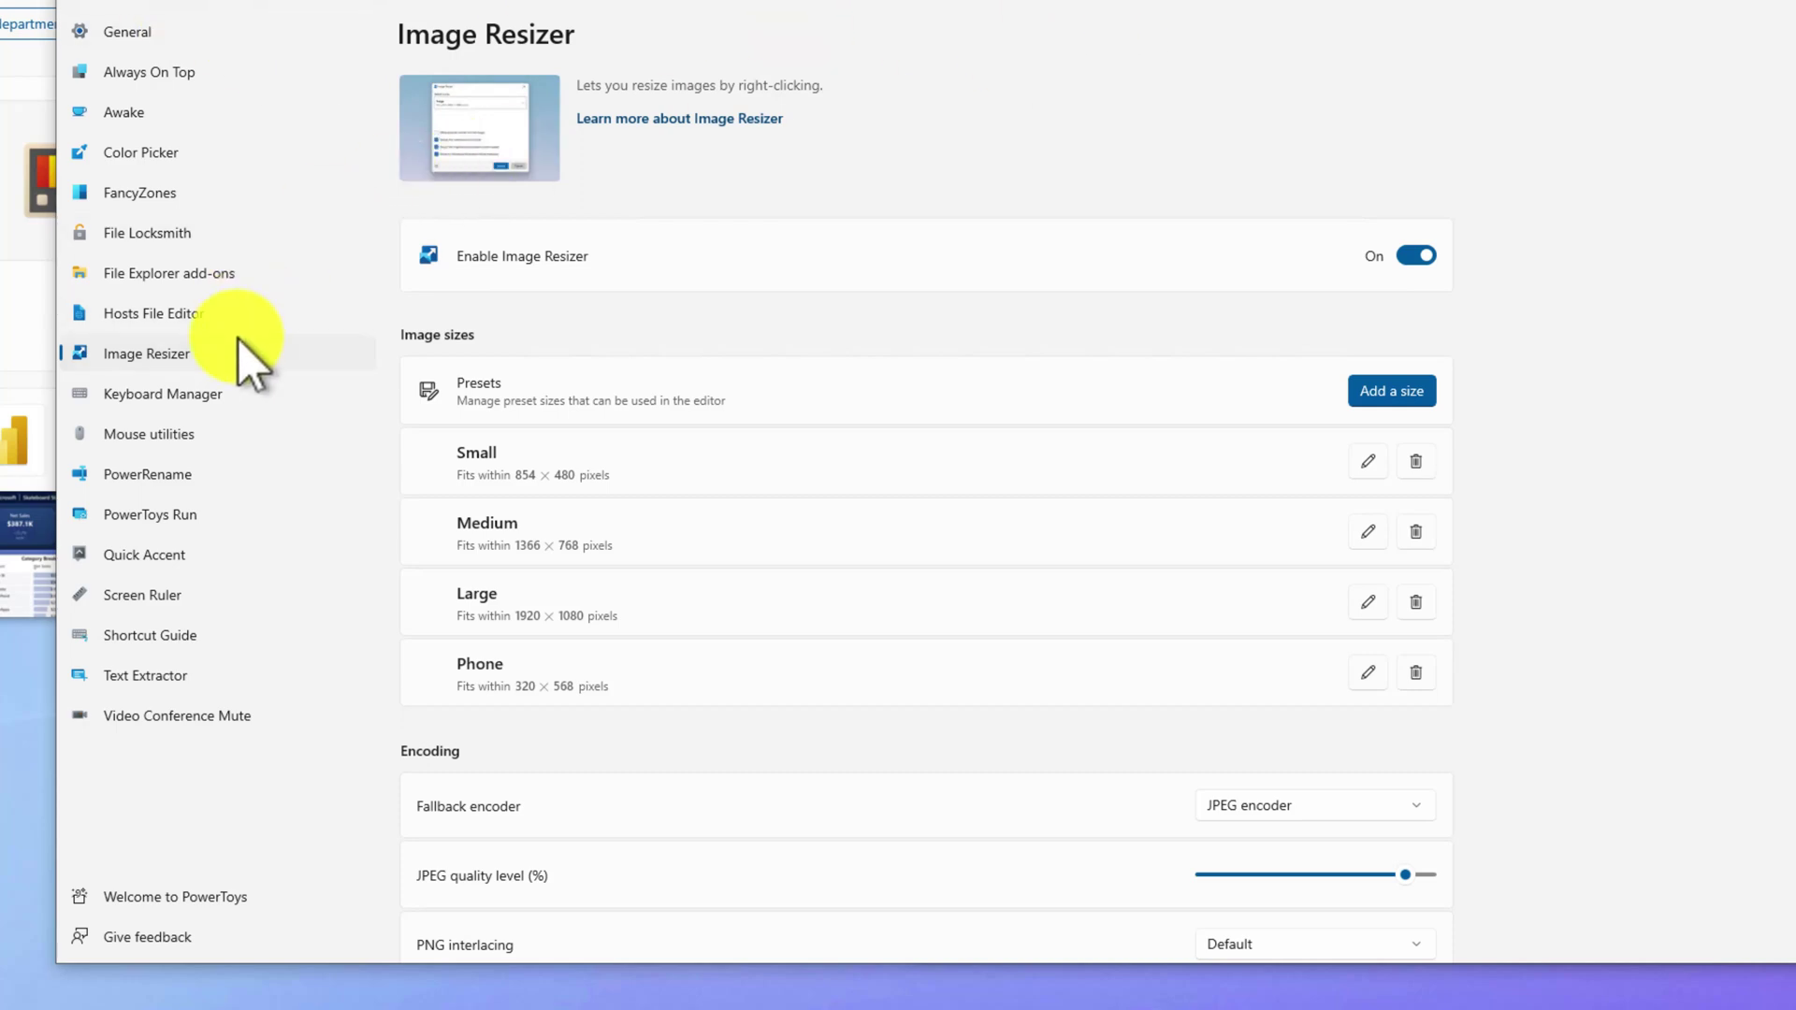
# Show the Color Picker page with its Win+Shift+C shortcut and HEX default format
pyautogui.click(149, 157)
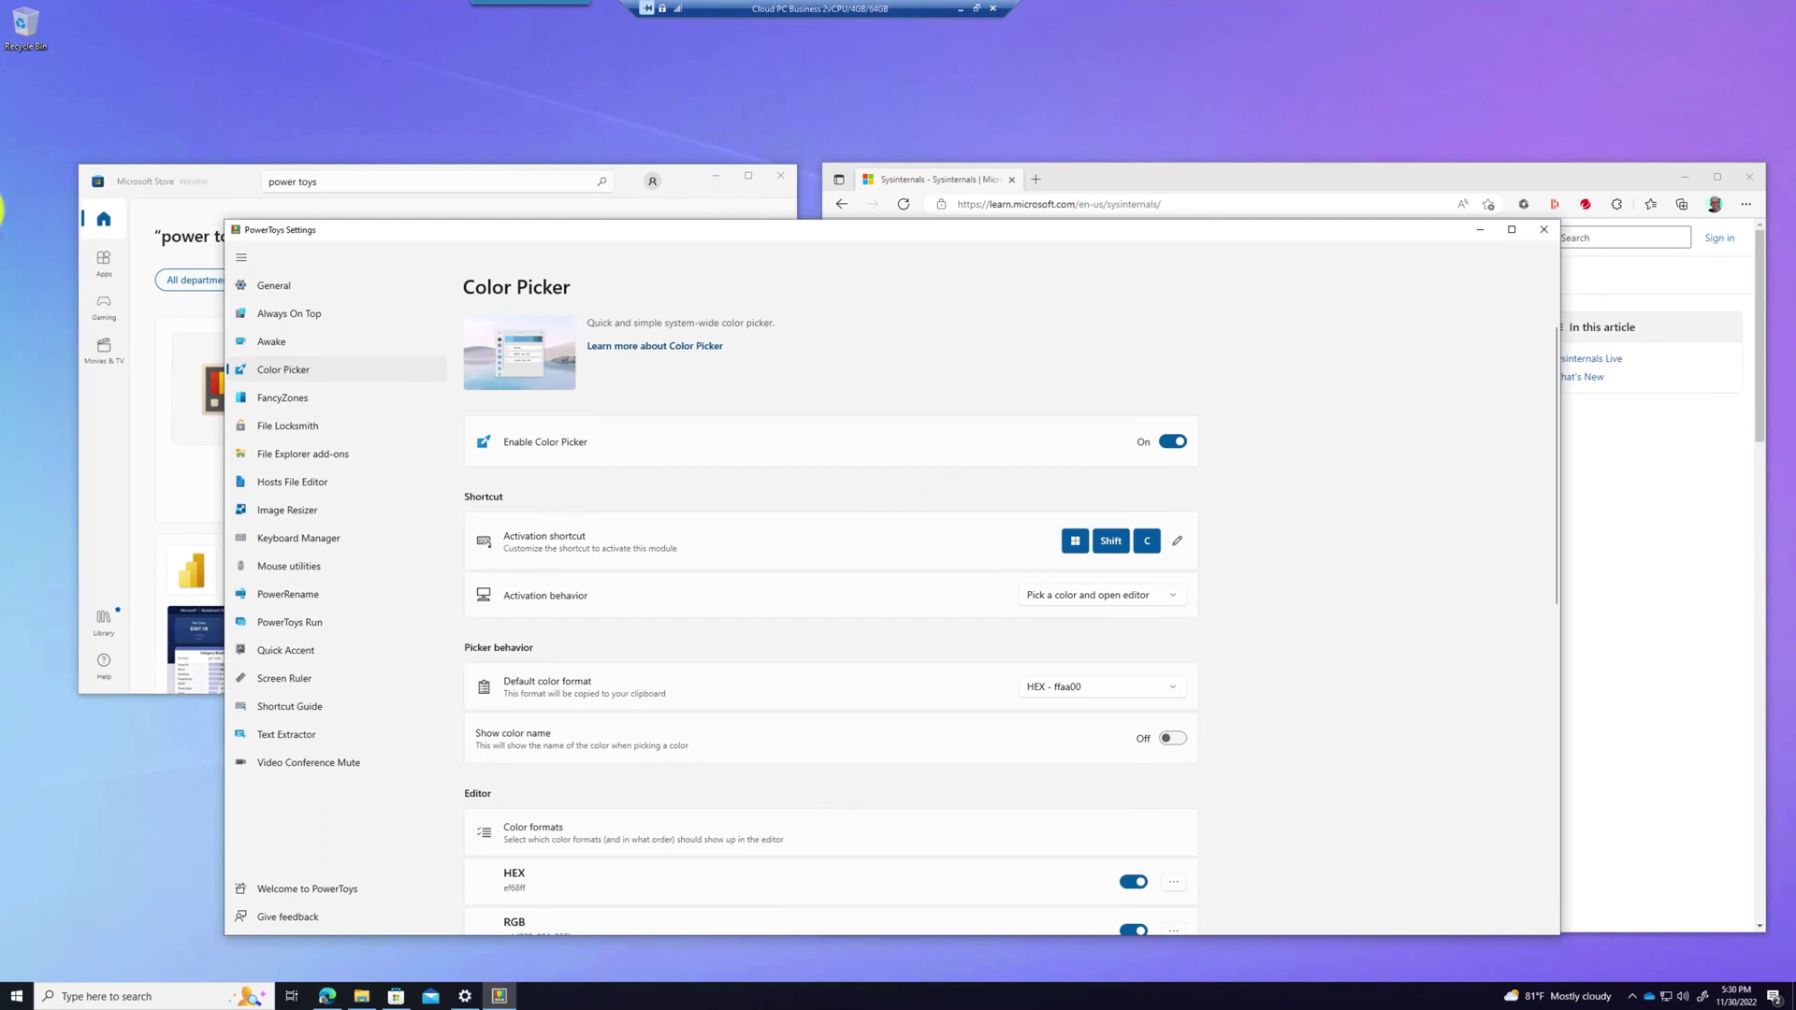
# Close PowerToys Settings, shift Edge left, and open the Sysinternals Utilities Index
pyautogui.click(1484, 229)
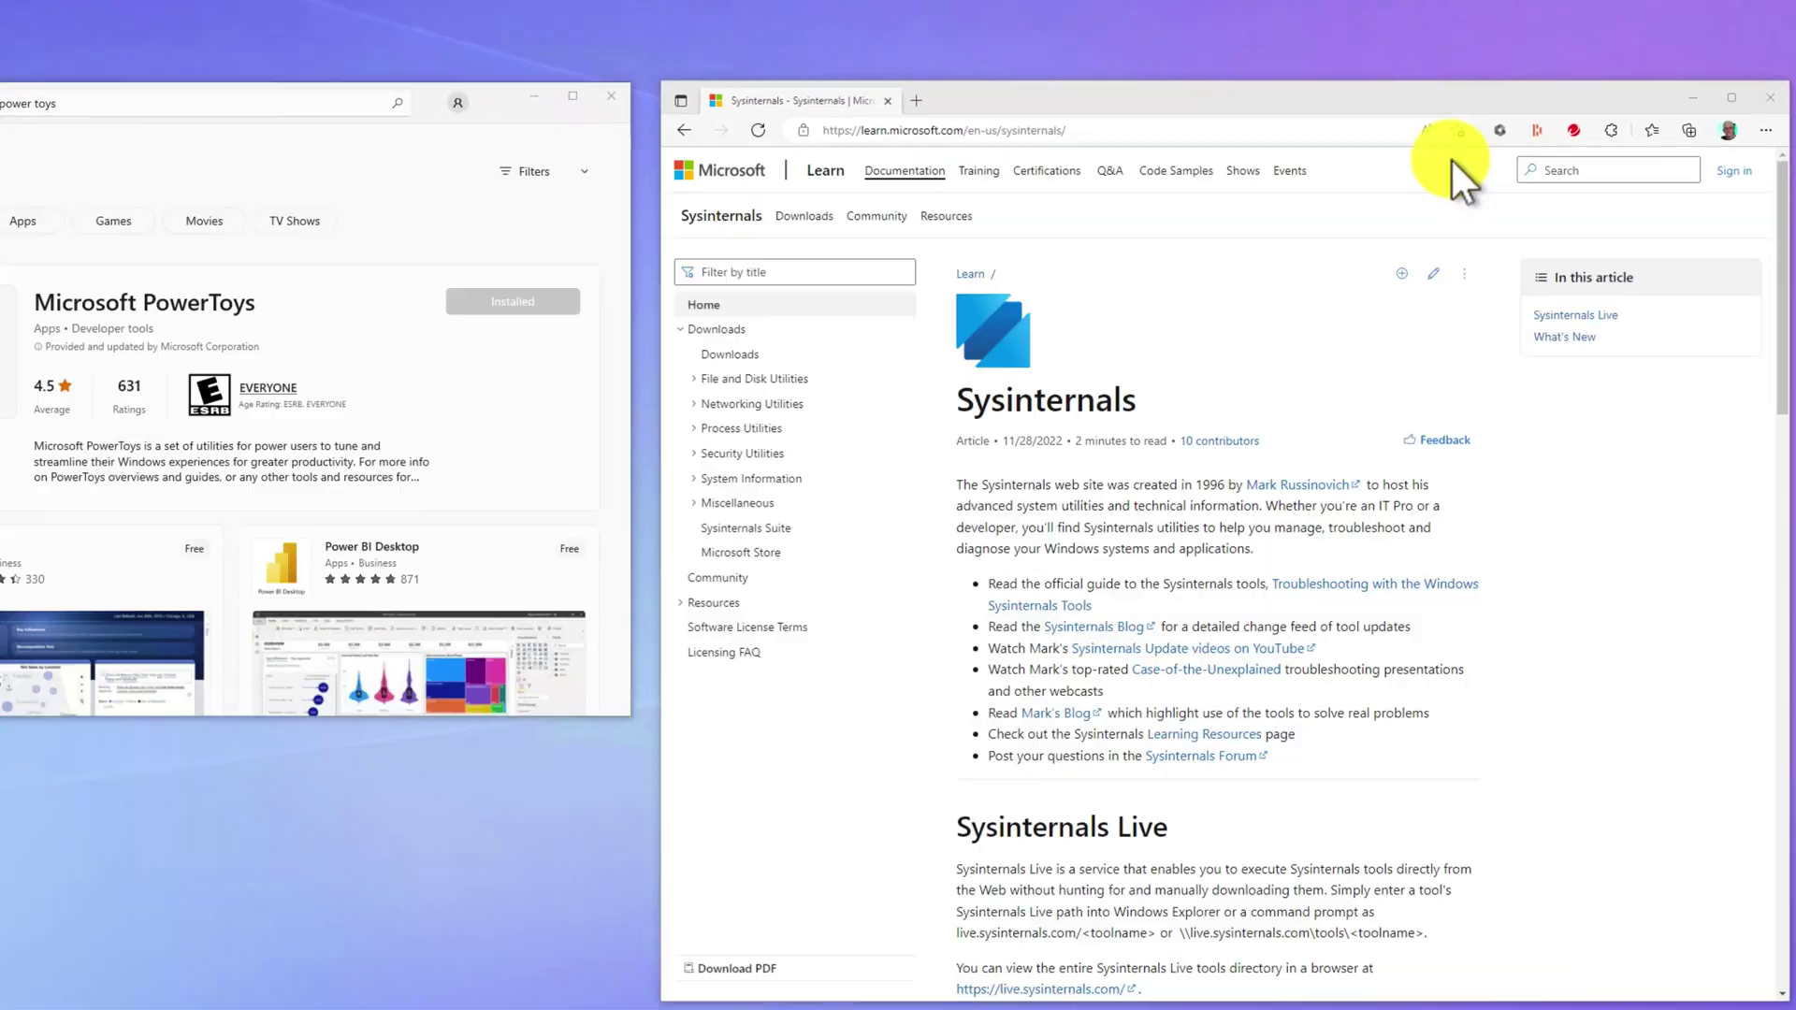
pyautogui.moveTo(954, 33); pyautogui.dragTo(622, 4)
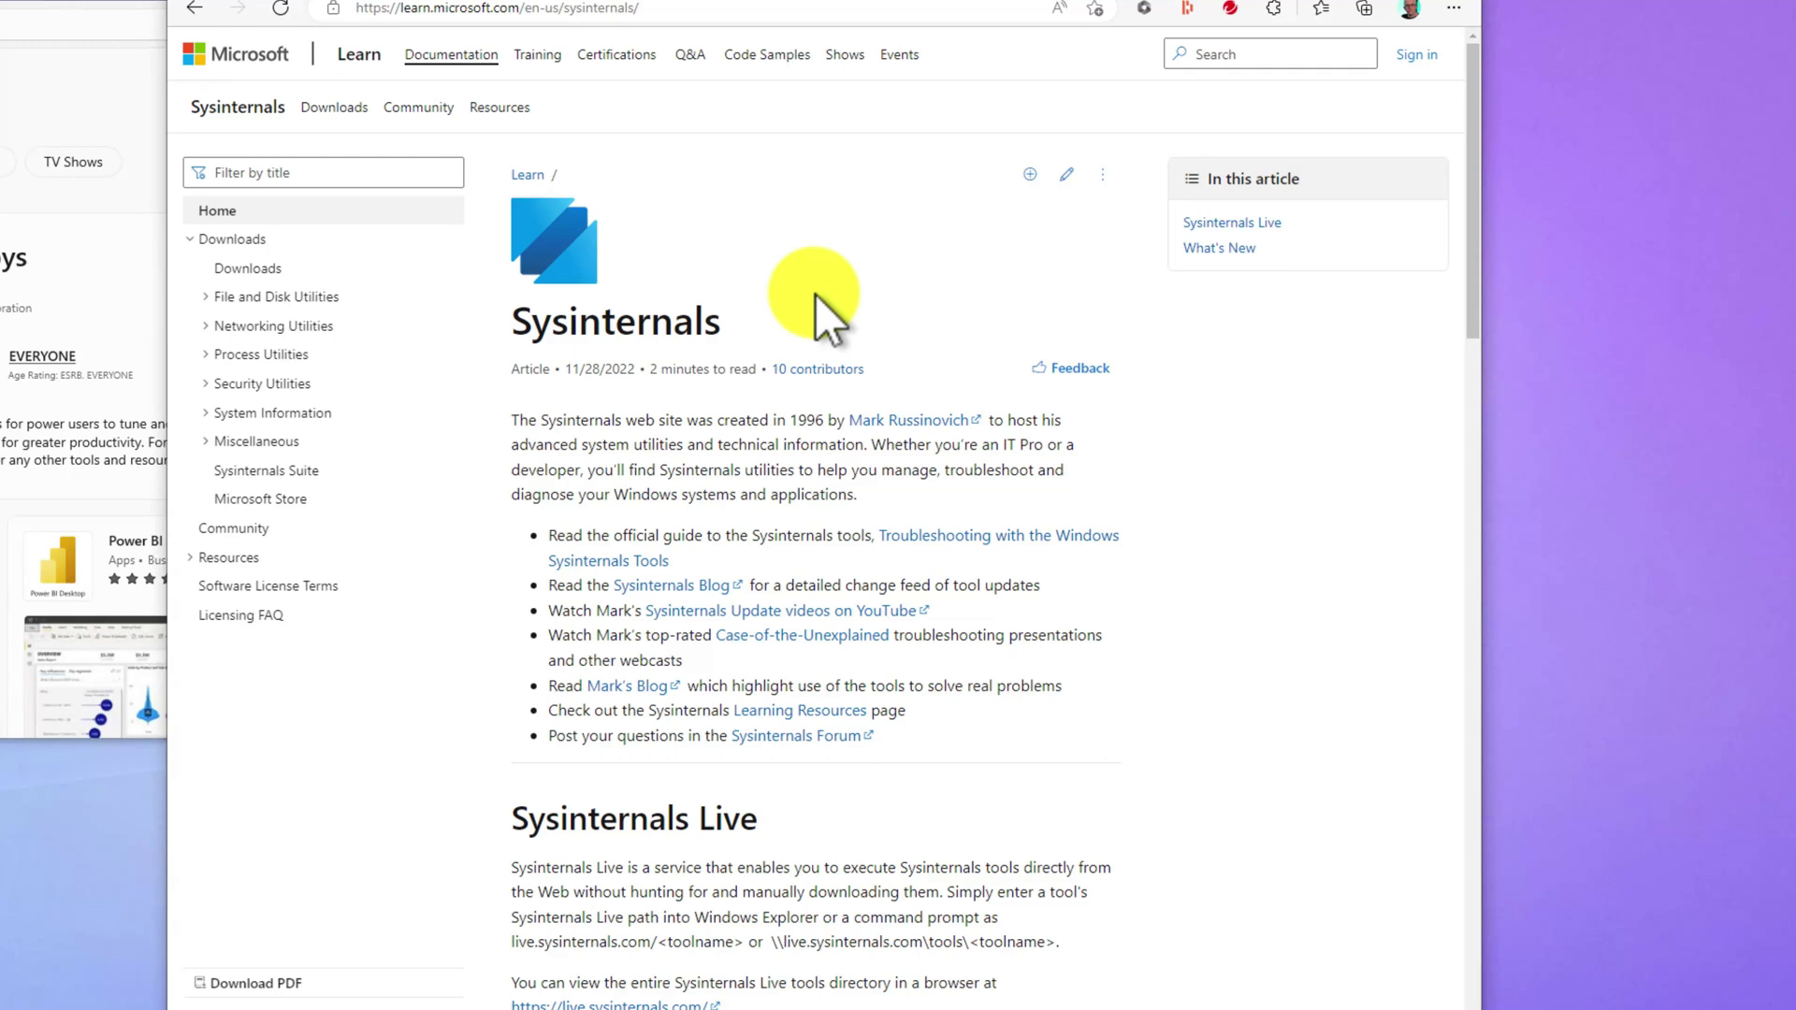
pyautogui.click(247, 270)
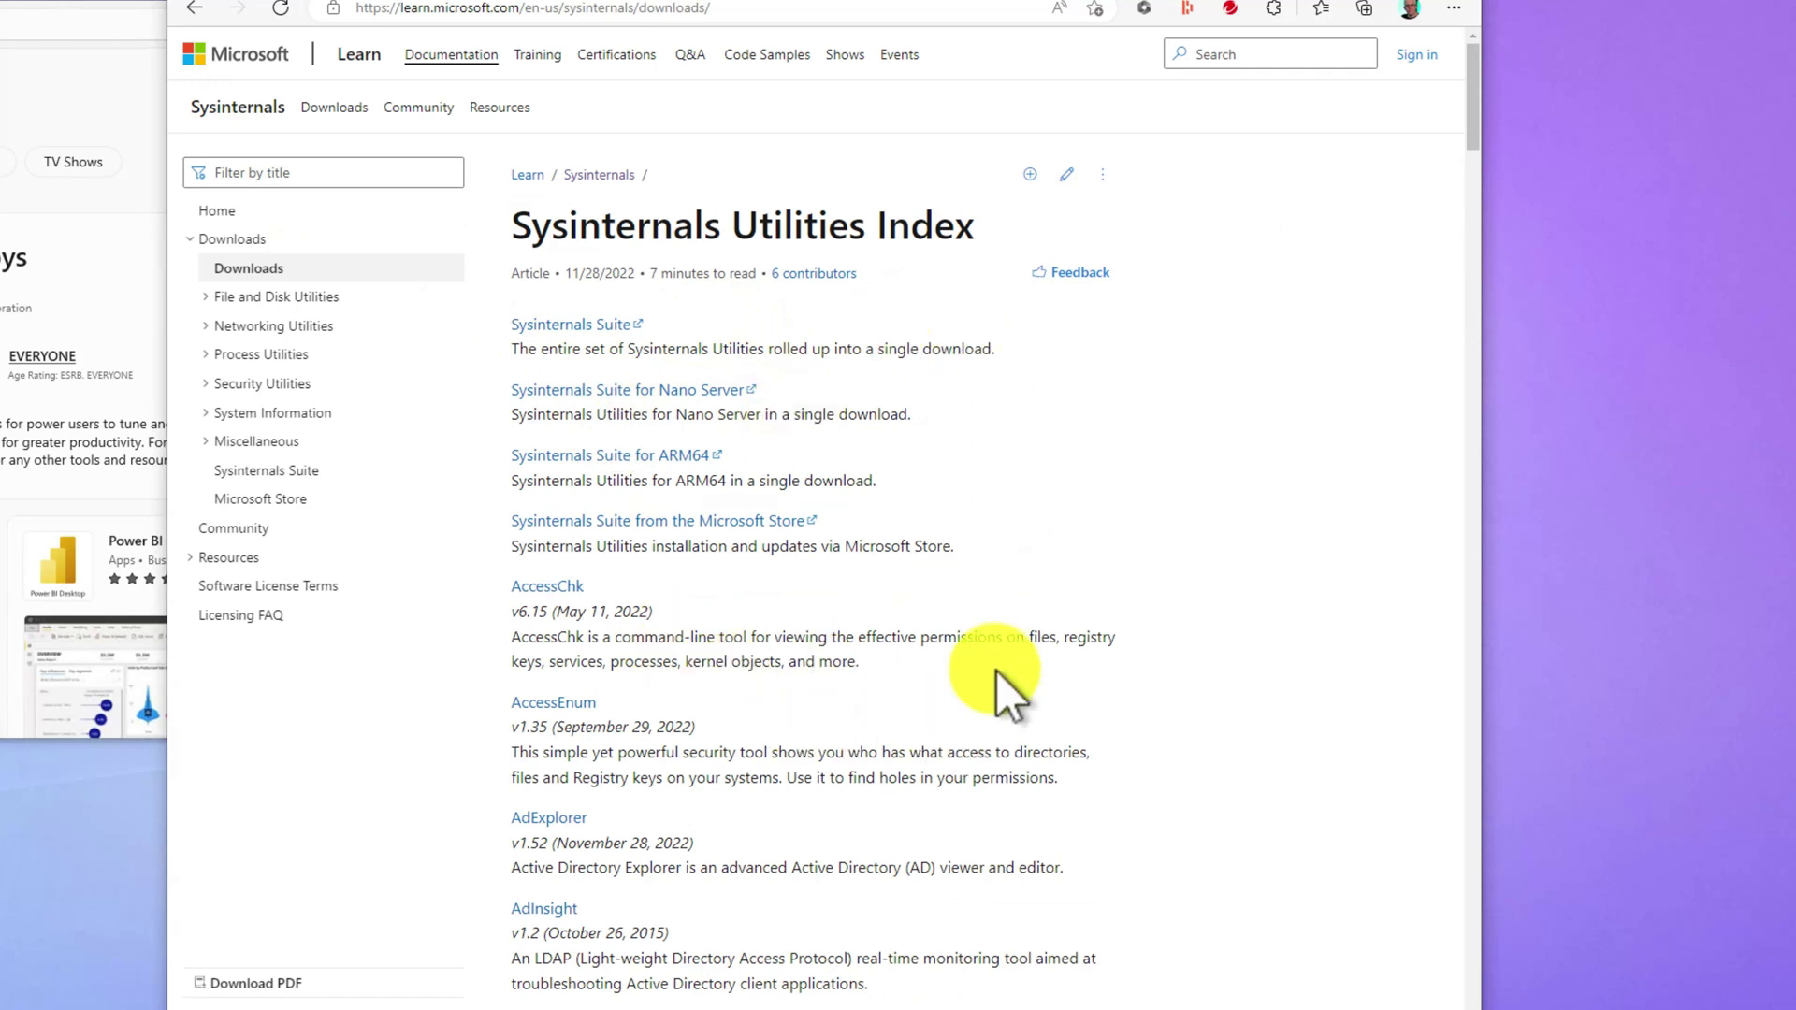
# Expand the File and Disk Utilities and Networking Utilities tool lists
pyautogui.click(558, 325)
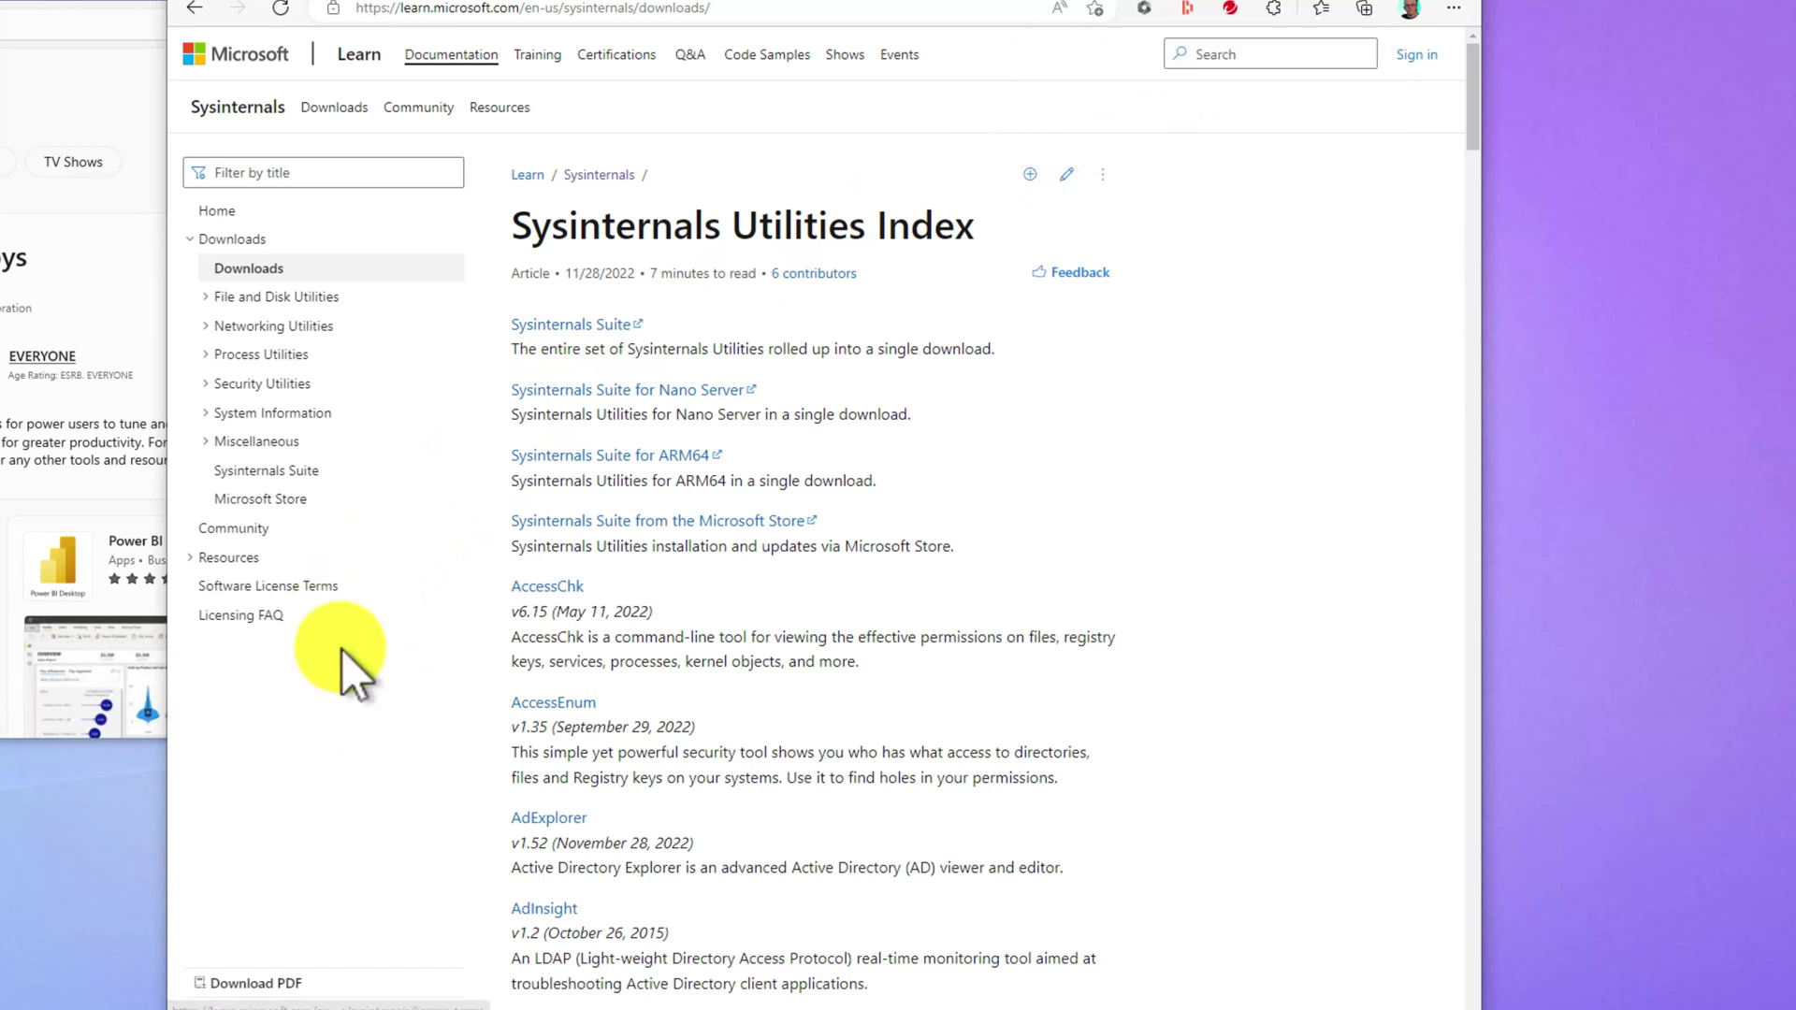
pyautogui.click(206, 300)
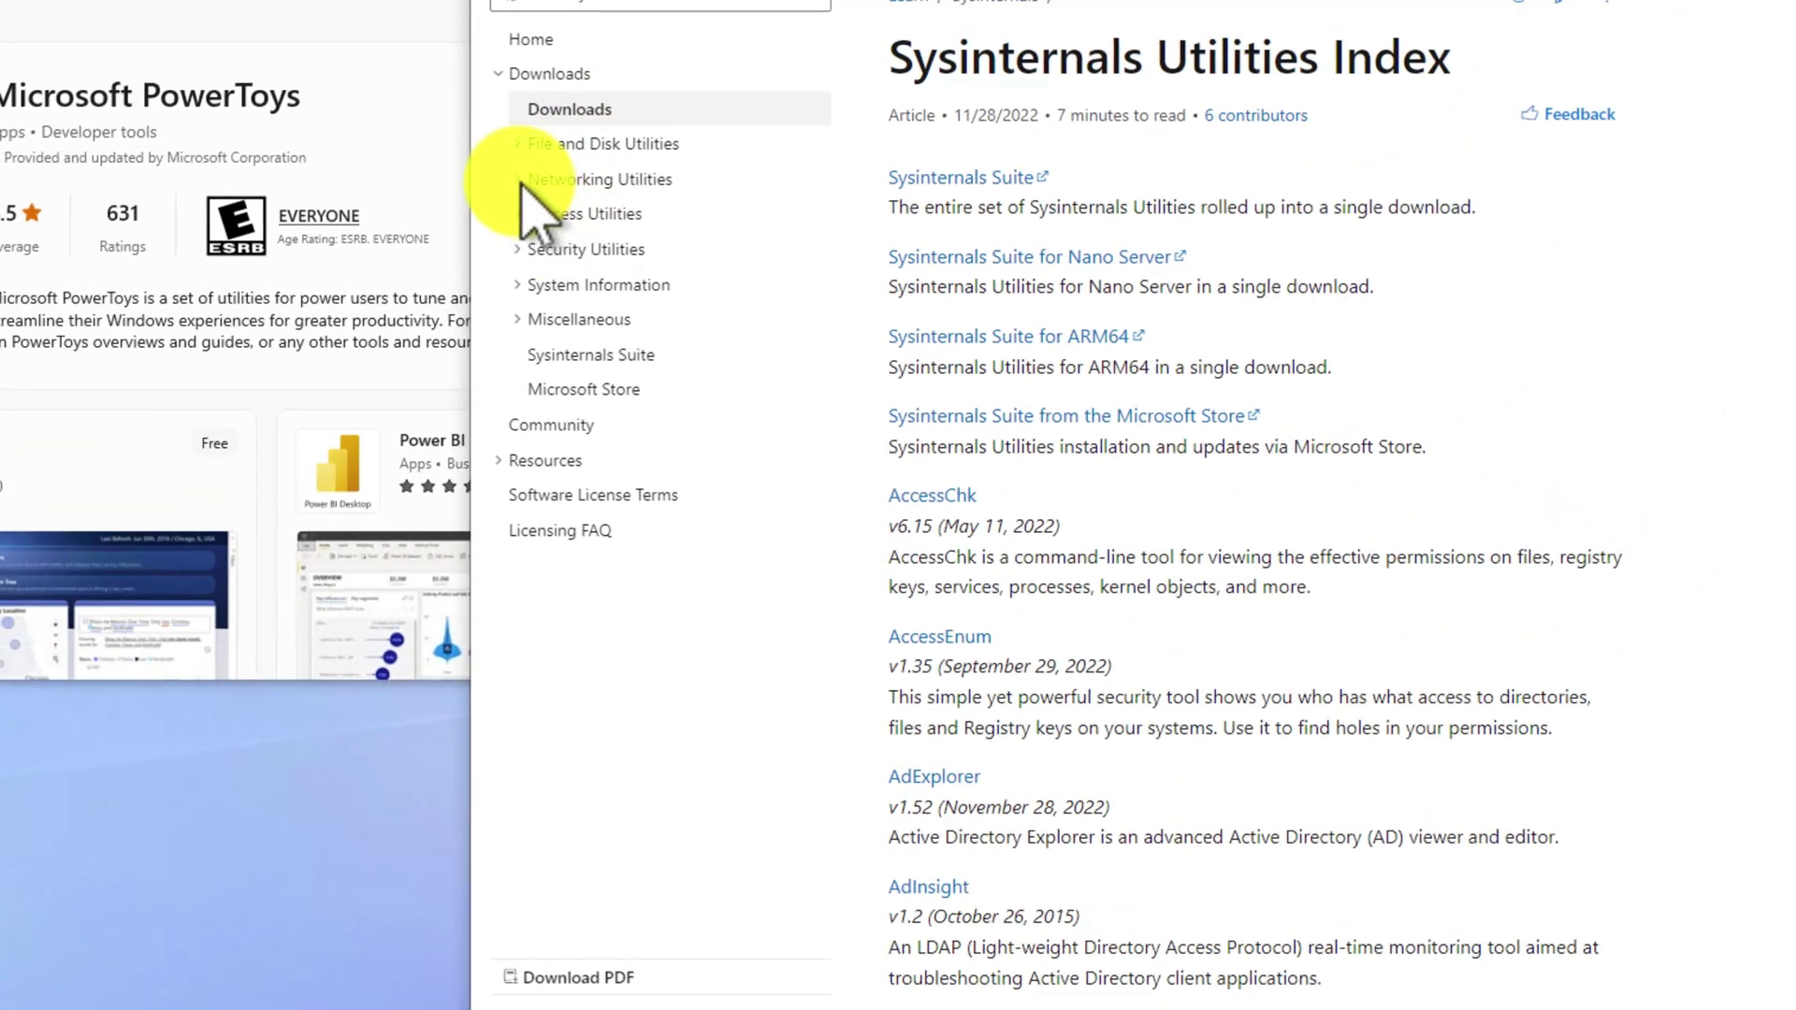
pyautogui.click(521, 179)
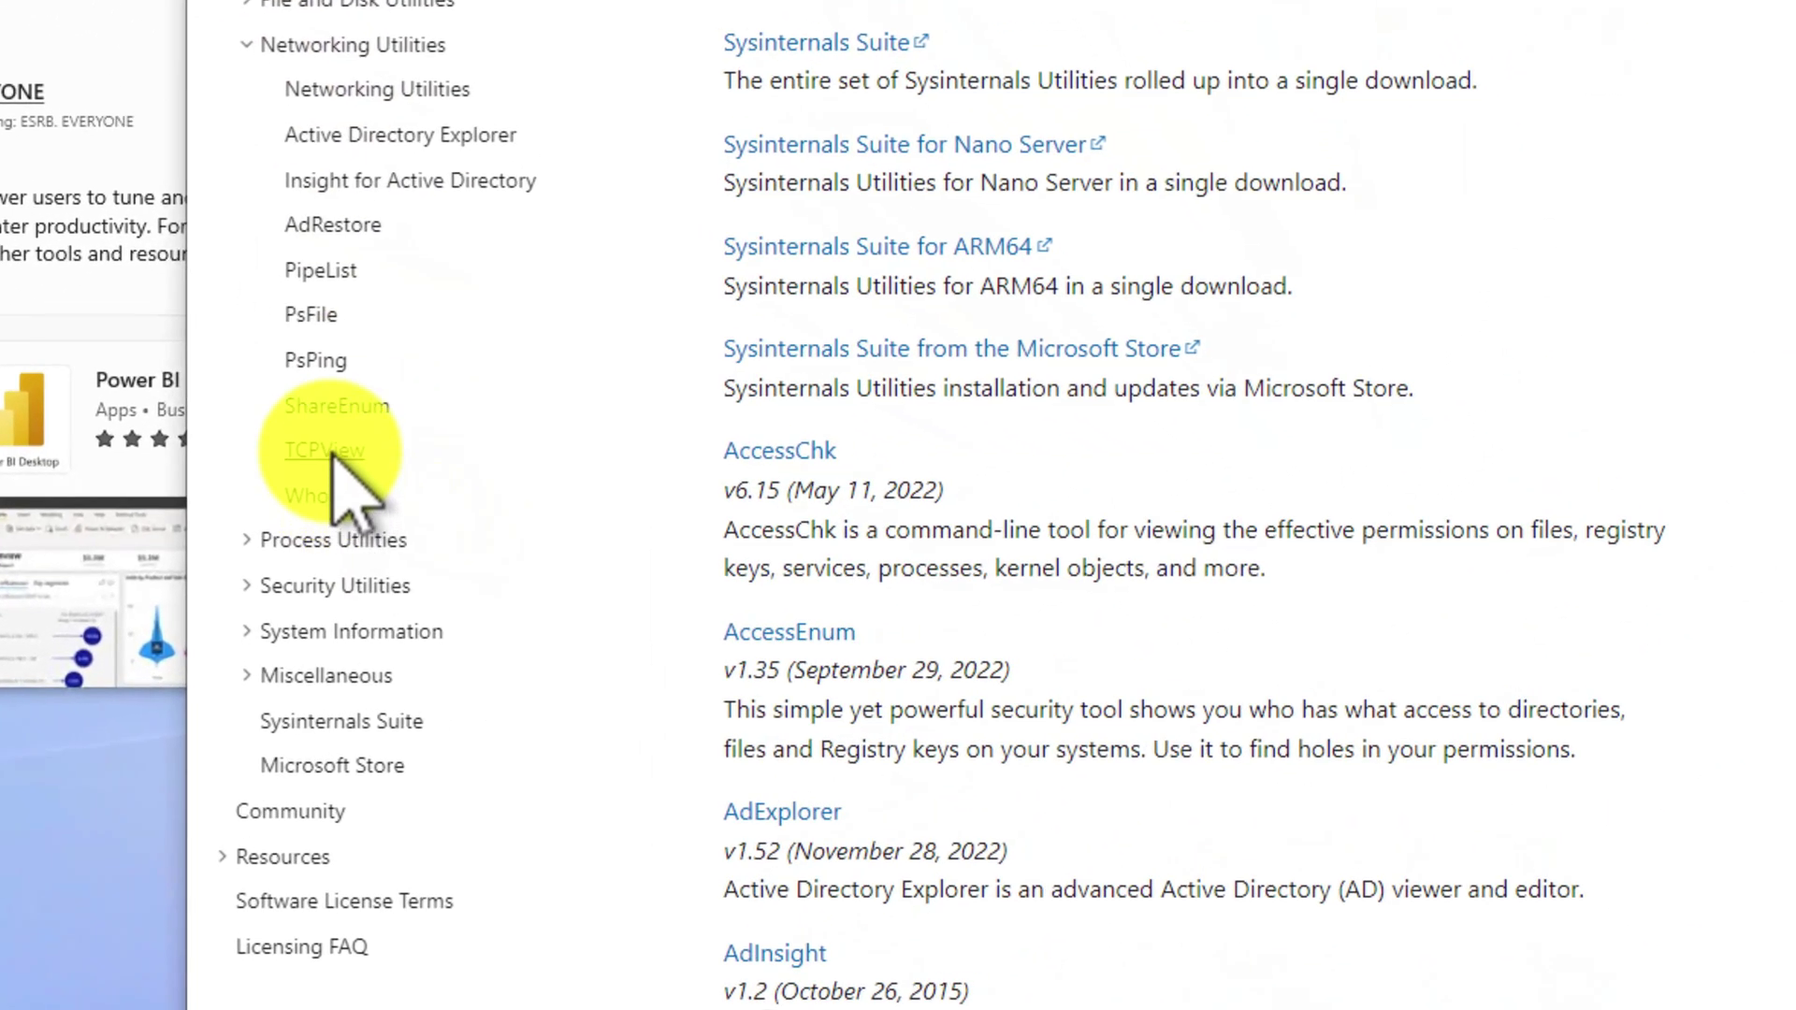
# View the TCPView page, then collapse Networking Utilities and expand the Miscellaneous list
pyautogui.click(328, 452)
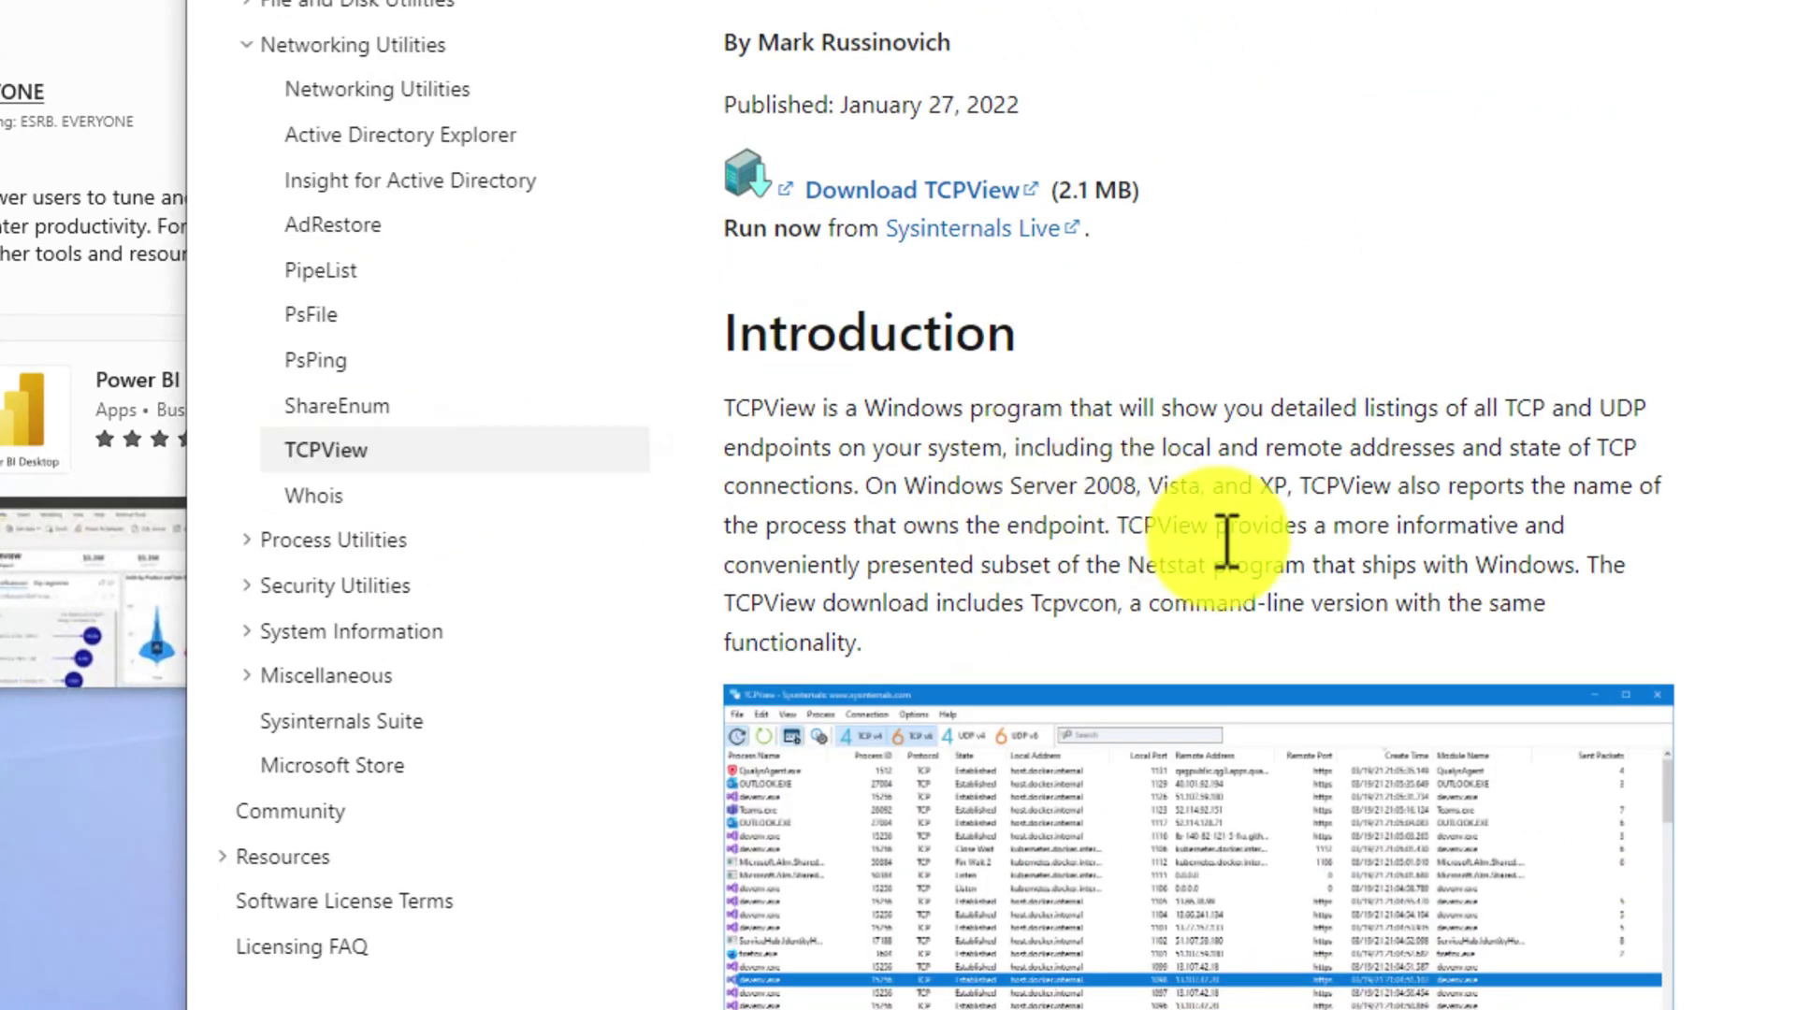
pyautogui.scroll(-5, 1464, 762)
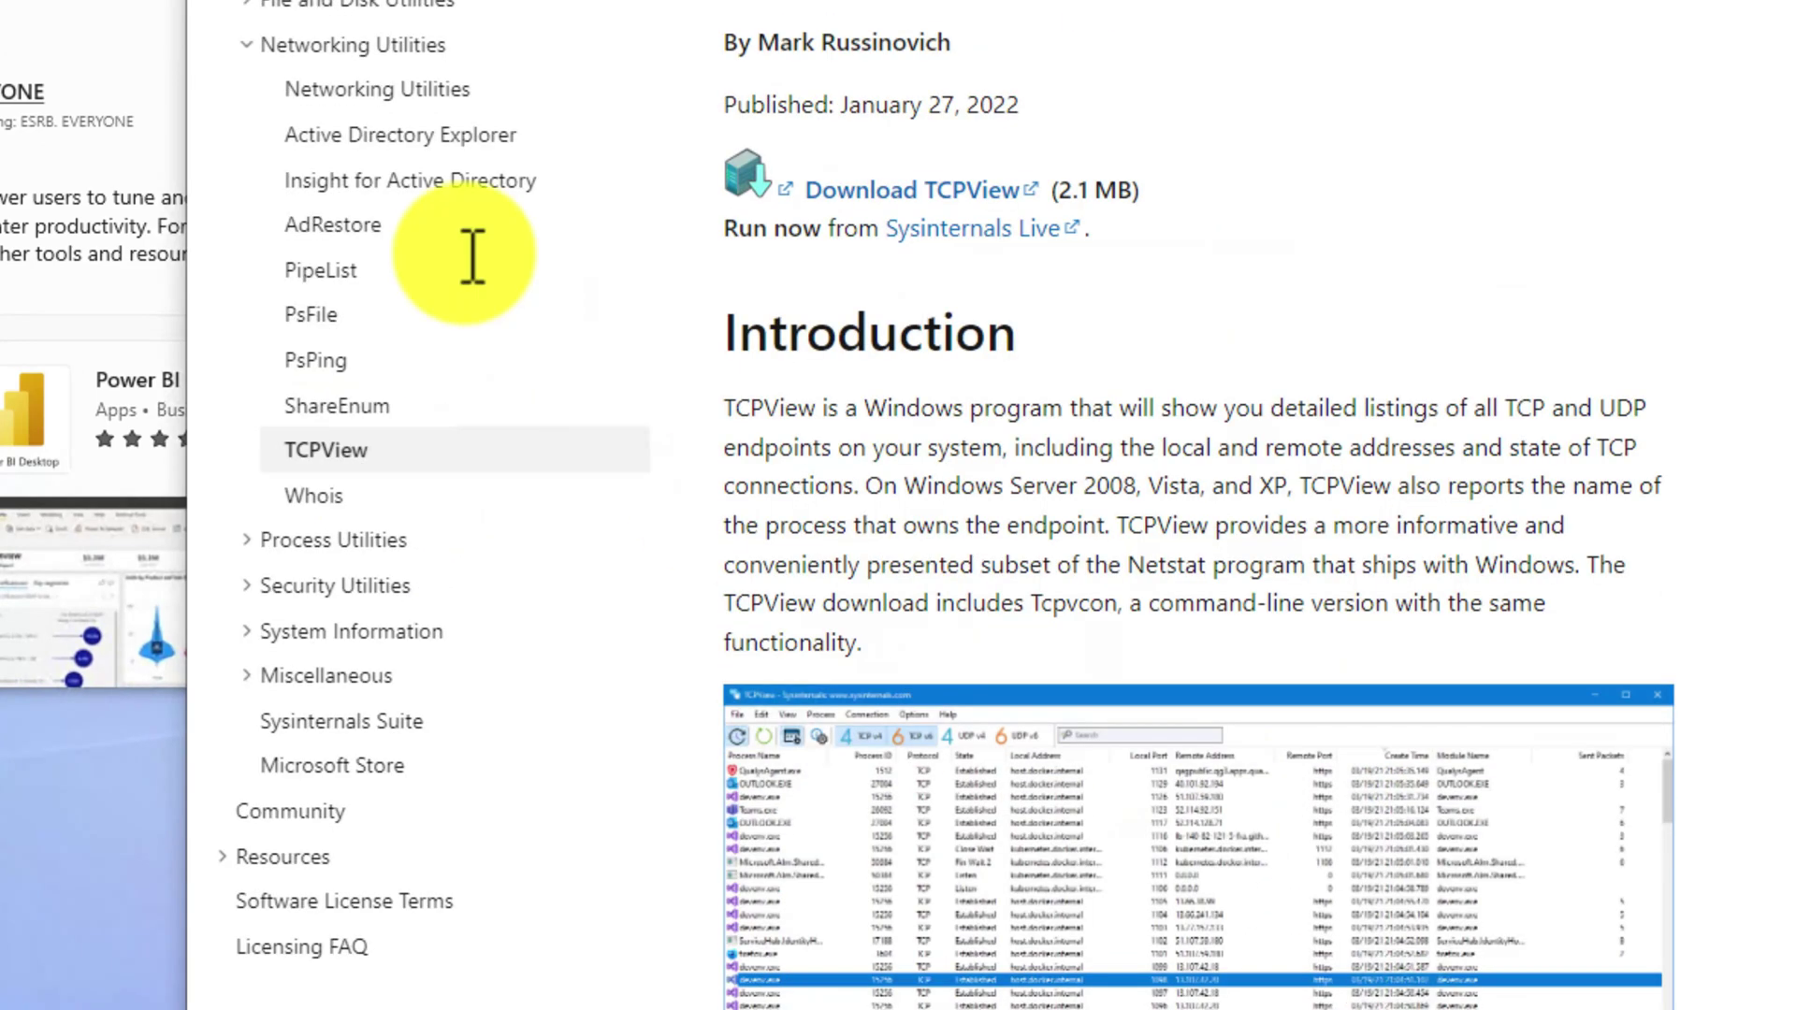
pyautogui.scroll(5, 473, 252)
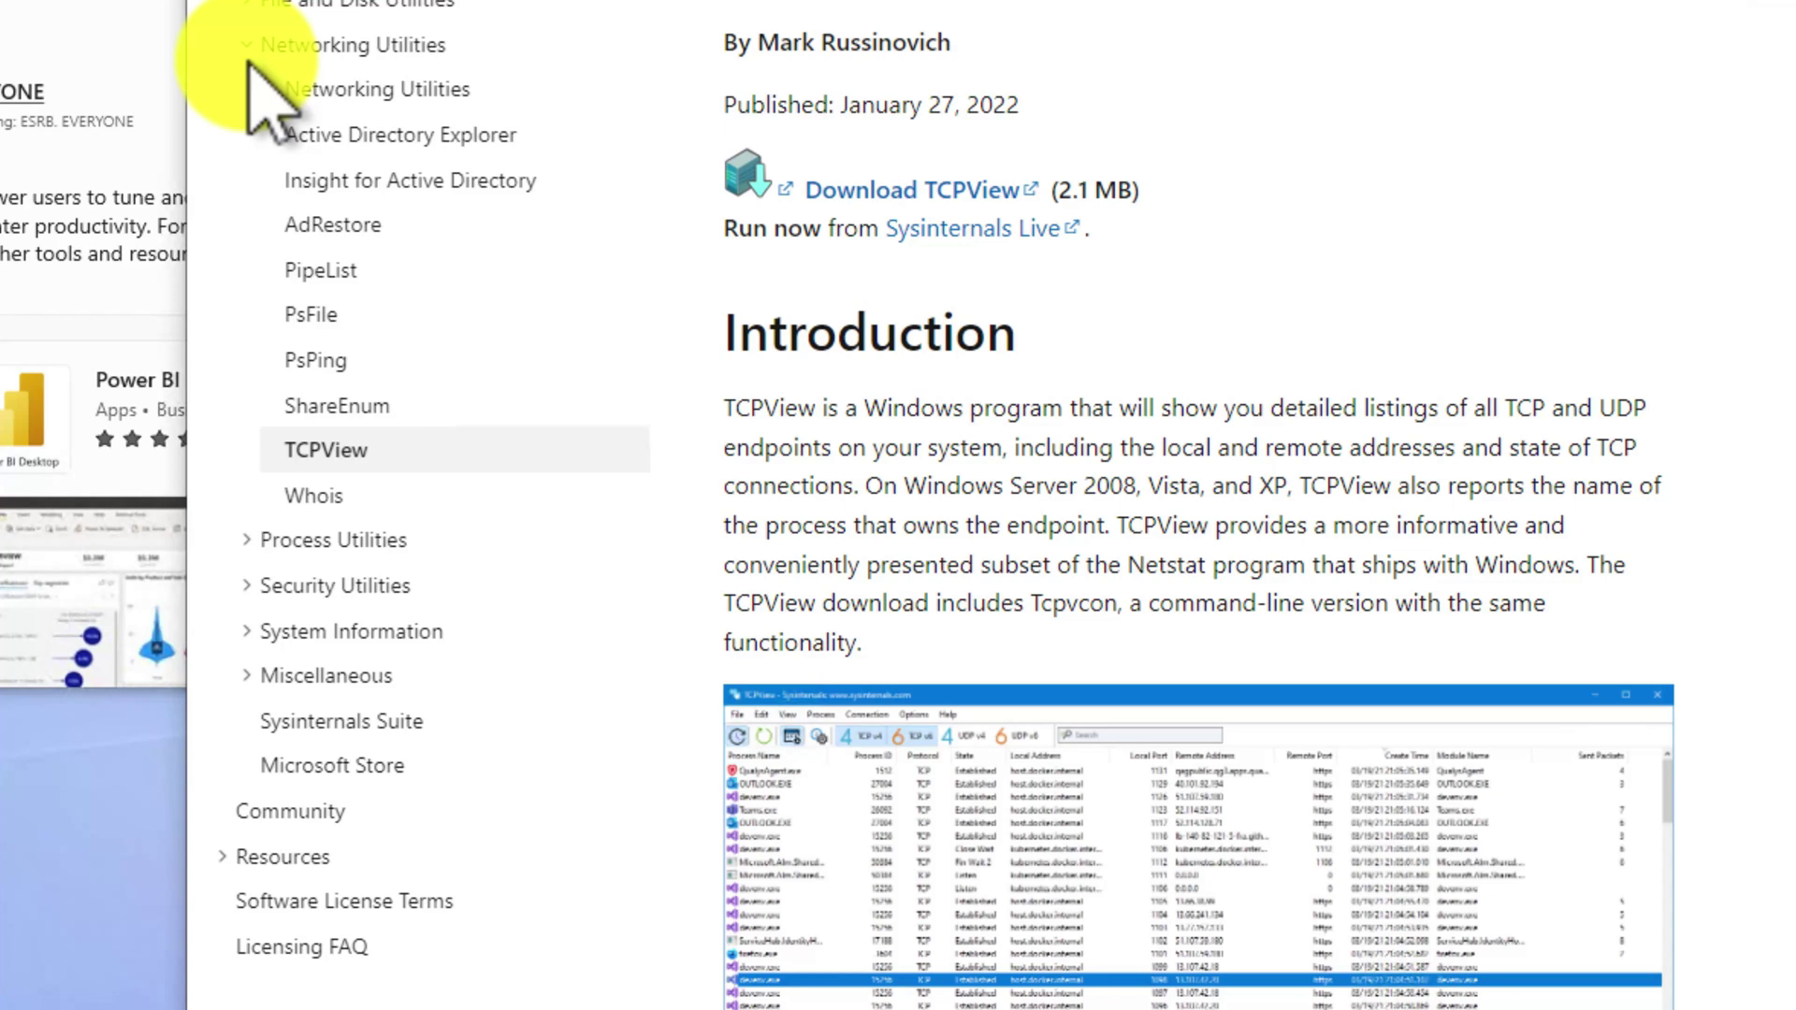
pyautogui.click(249, 56)
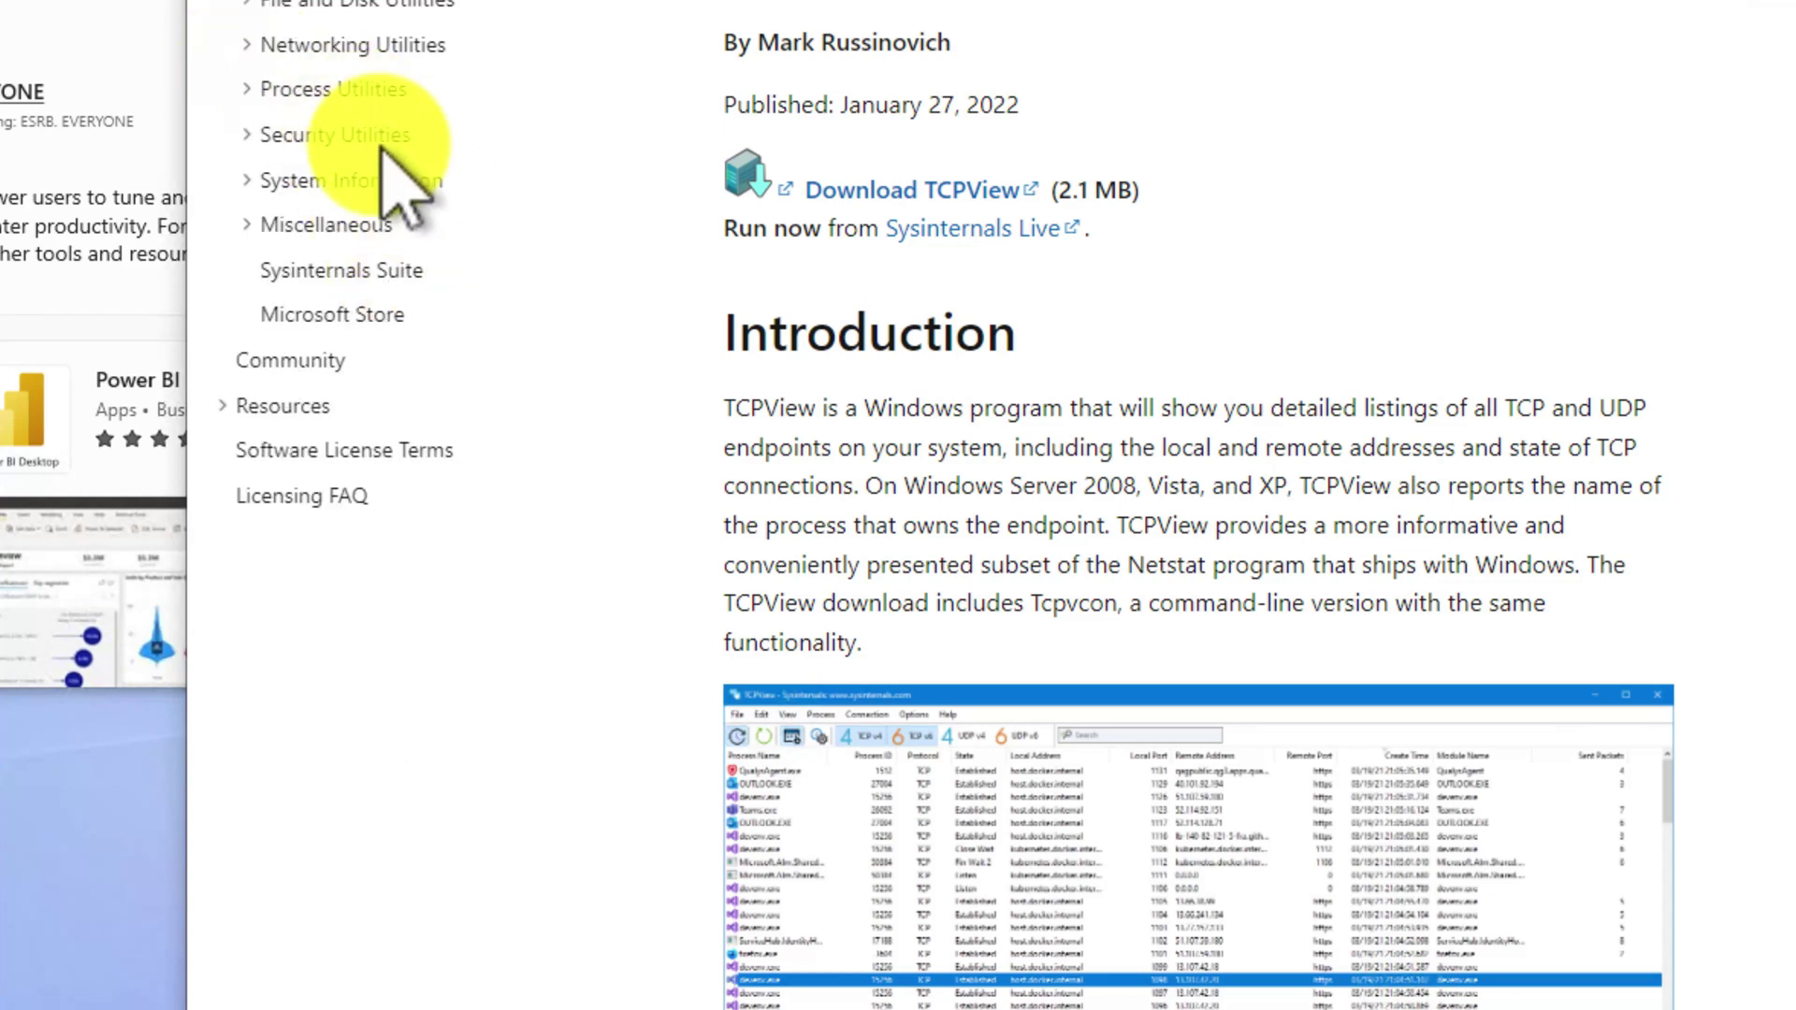
pyautogui.click(251, 228)
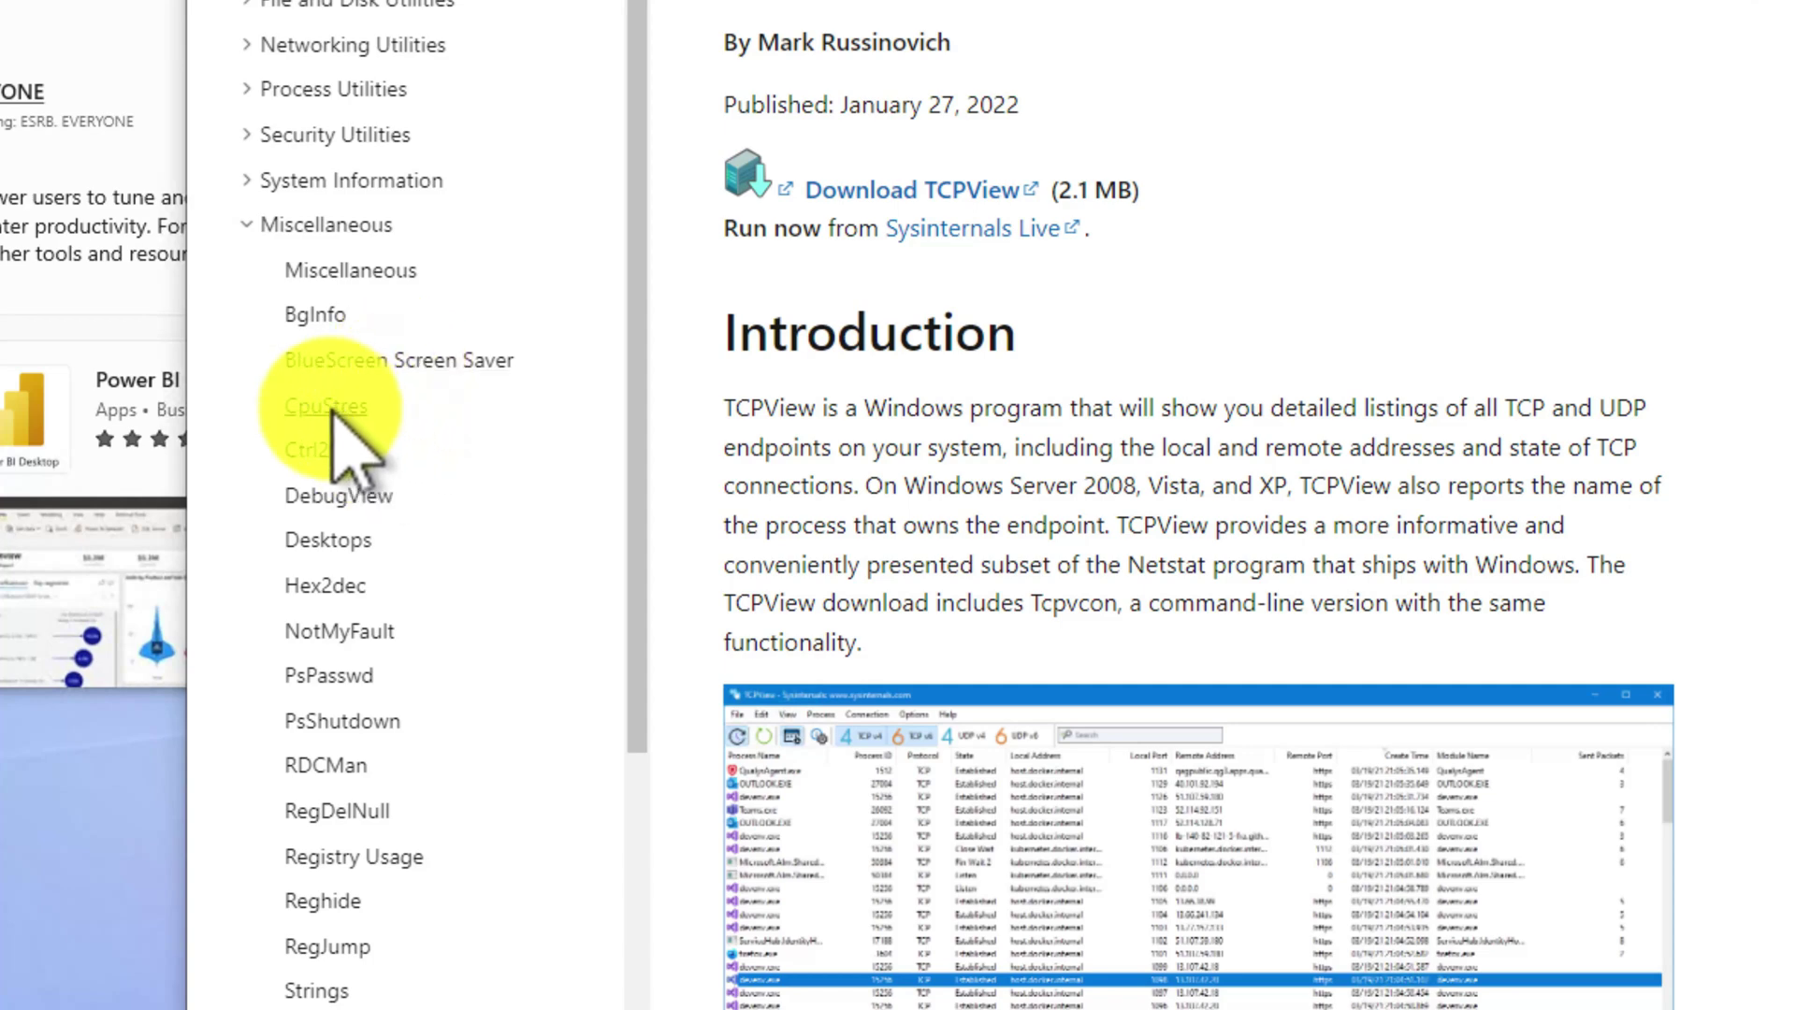
# Open ZoomIt v6.11 from the Miscellaneous list, then collapse Miscellaneous
pyautogui.scroll(-3, 495, 552)
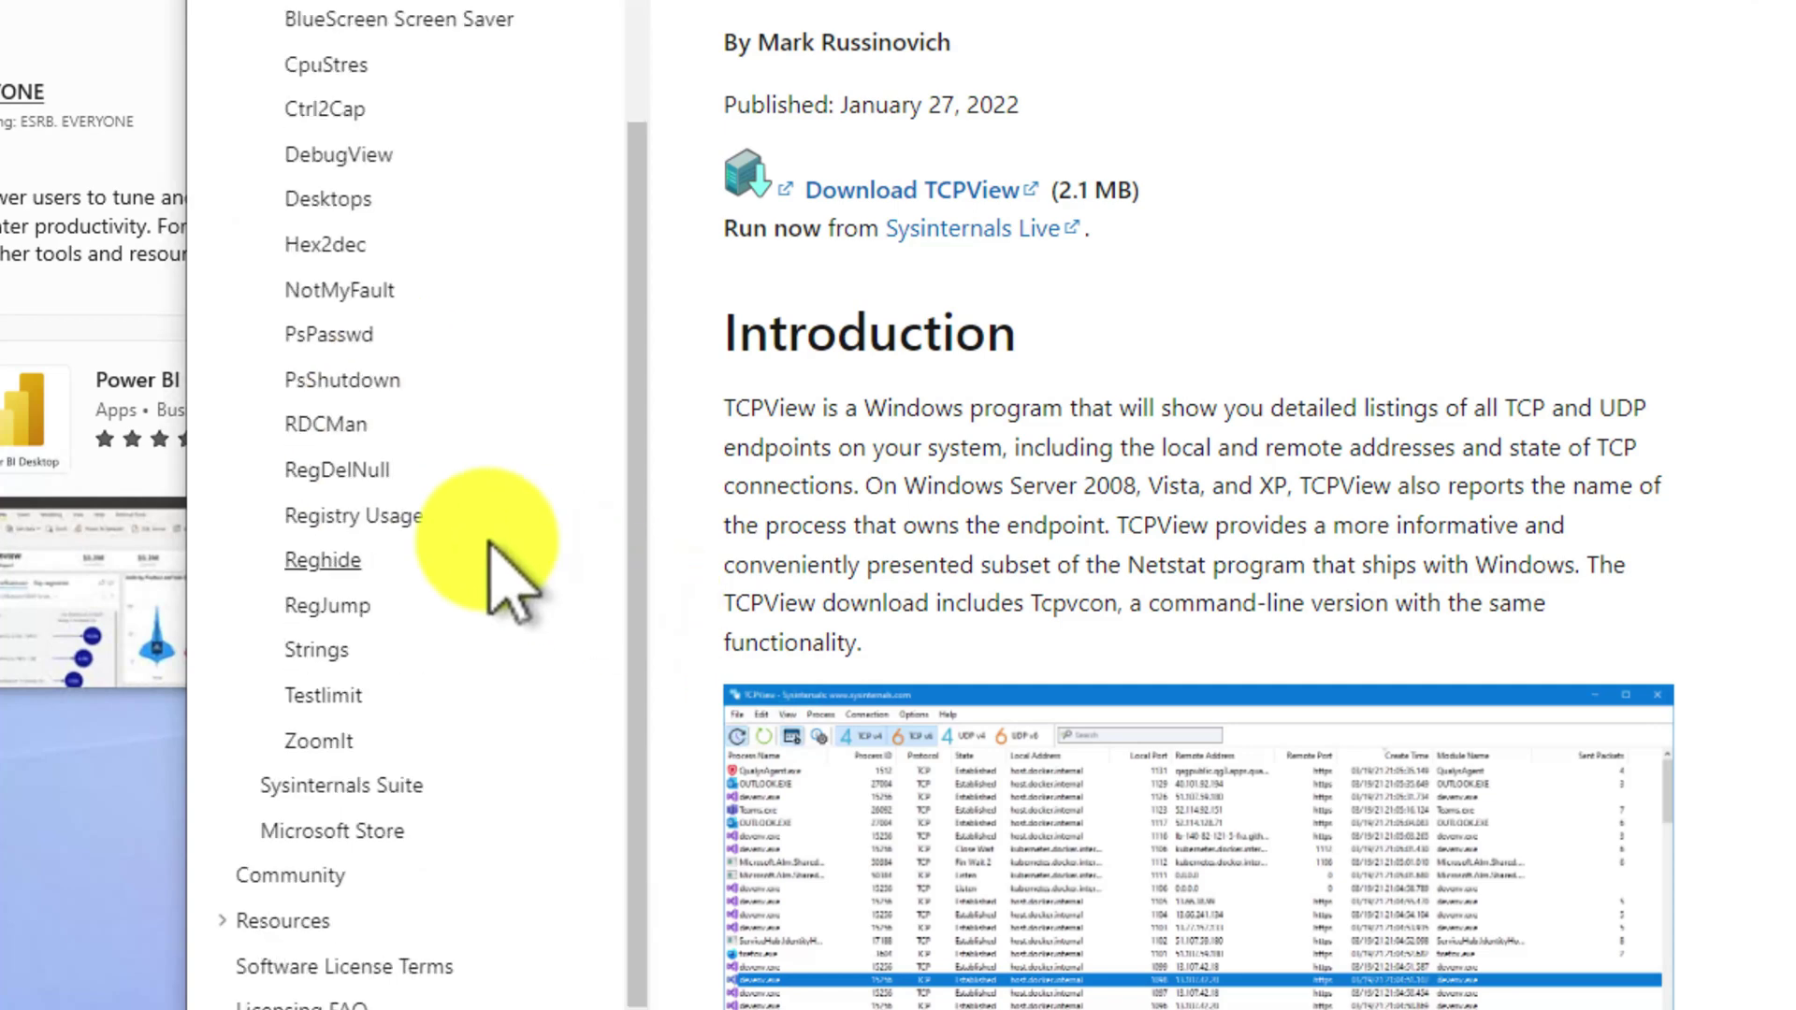
pyautogui.click(333, 740)
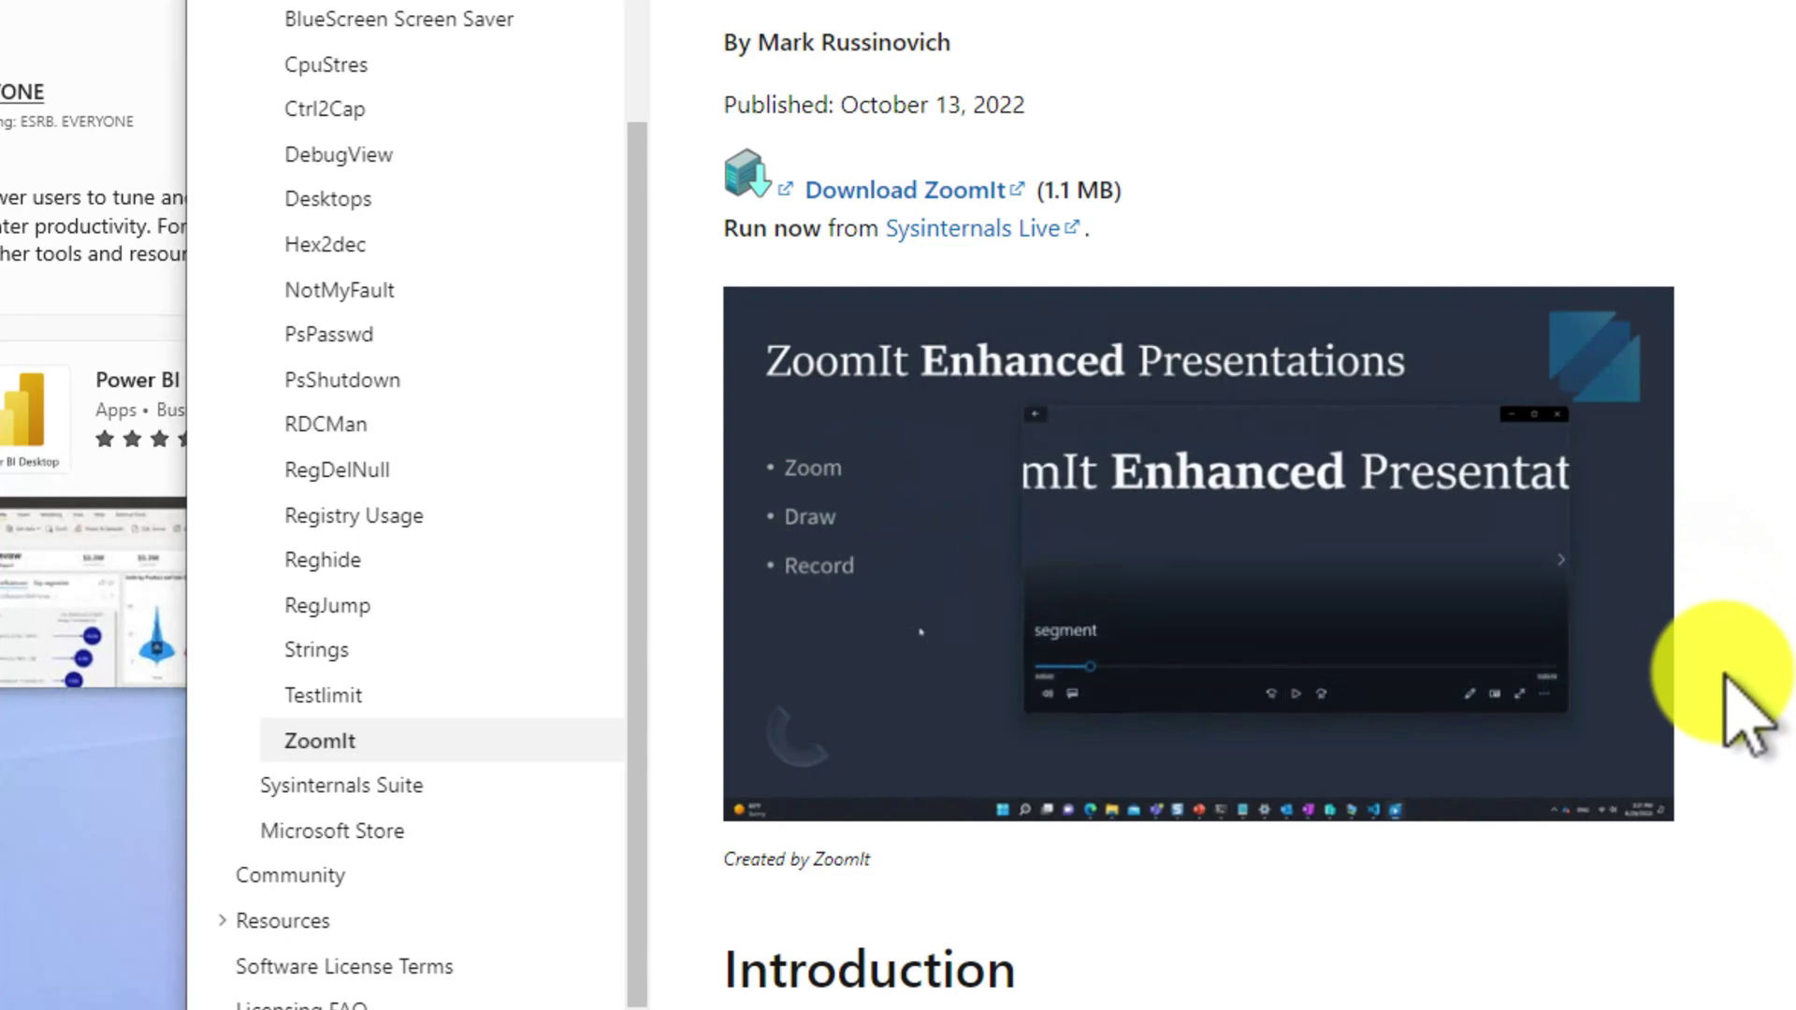
pyautogui.scroll(-2, 1777, 725)
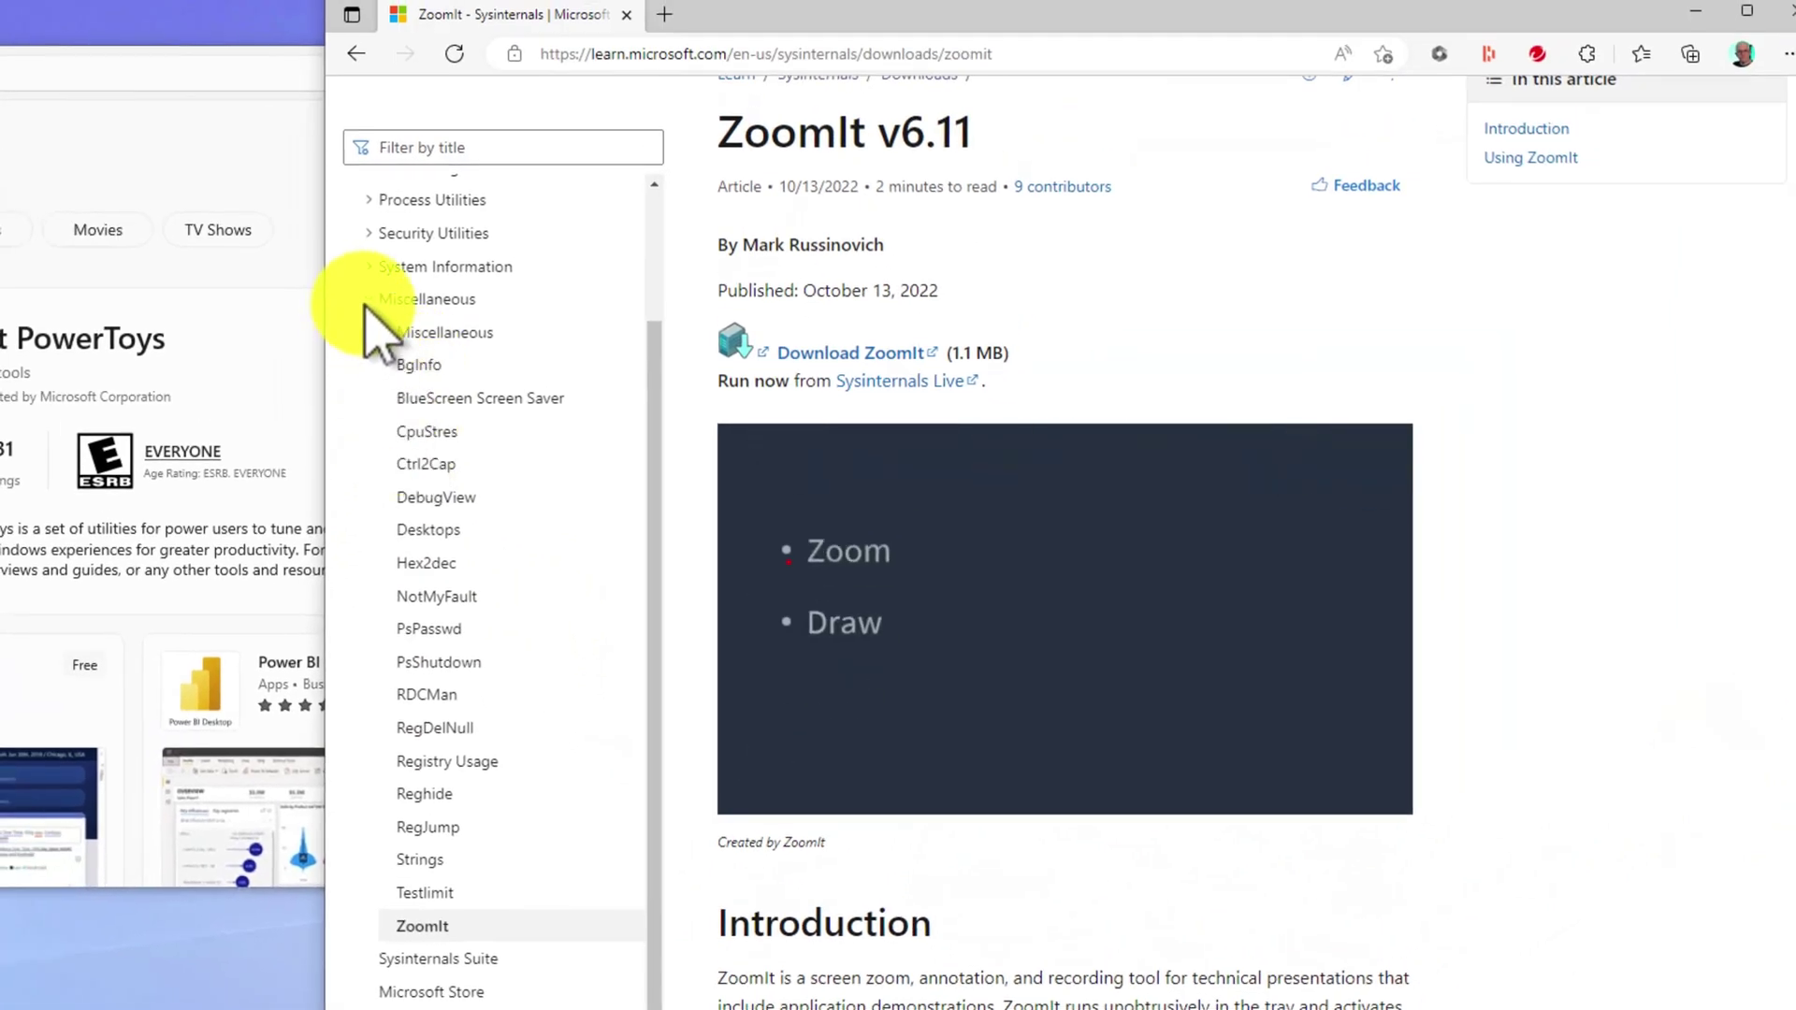
pyautogui.click(414, 247)
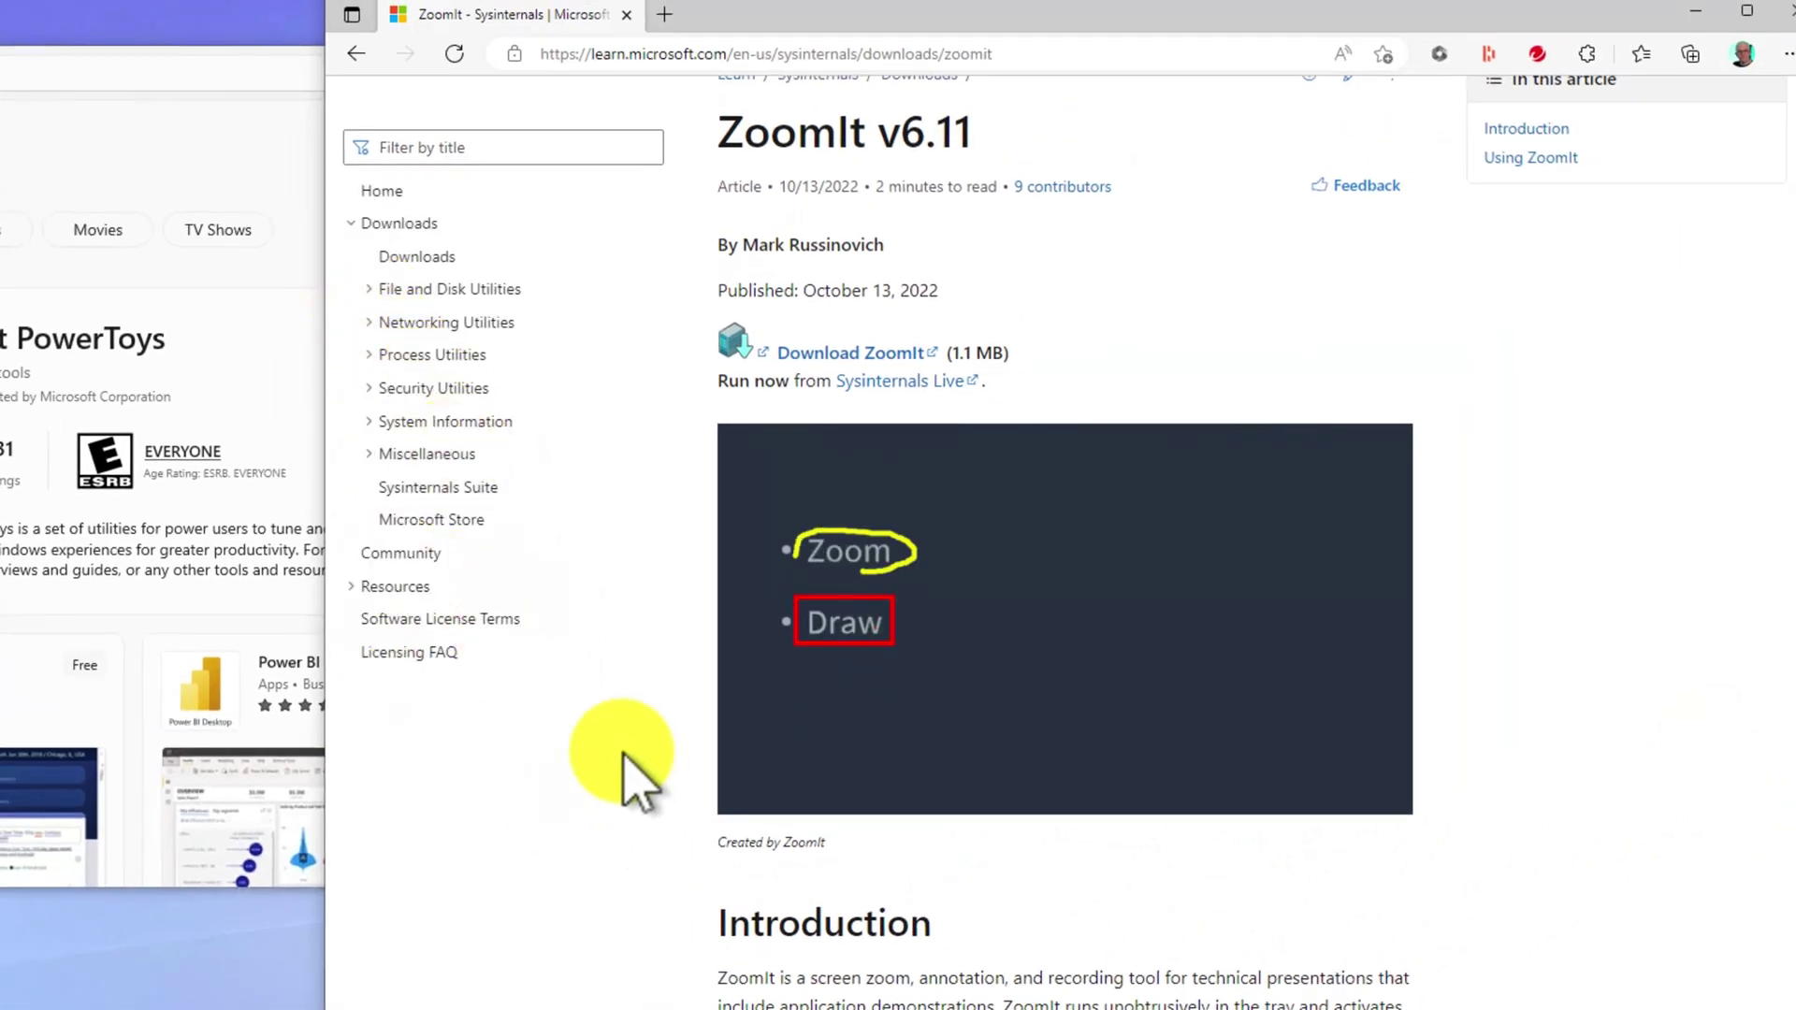